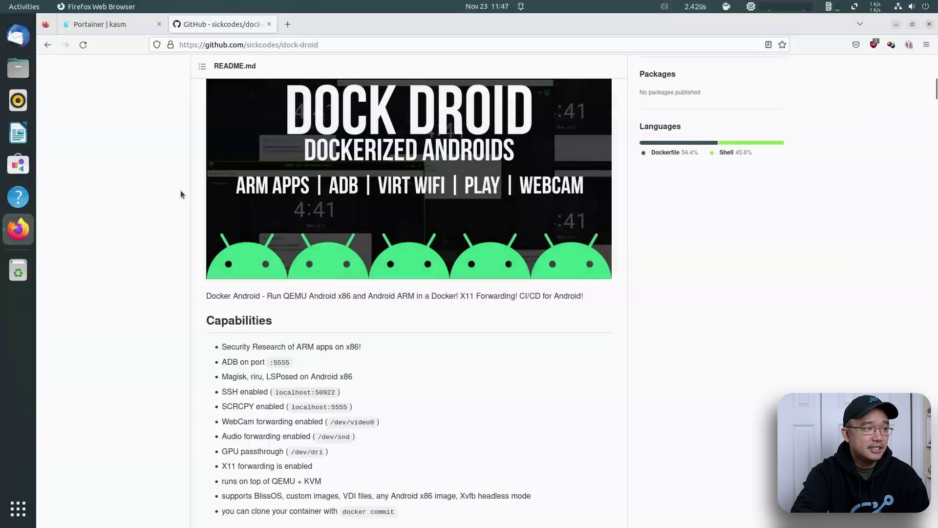
scroll(181, 194, down, 3)
scroll(182, 195, down, 2)
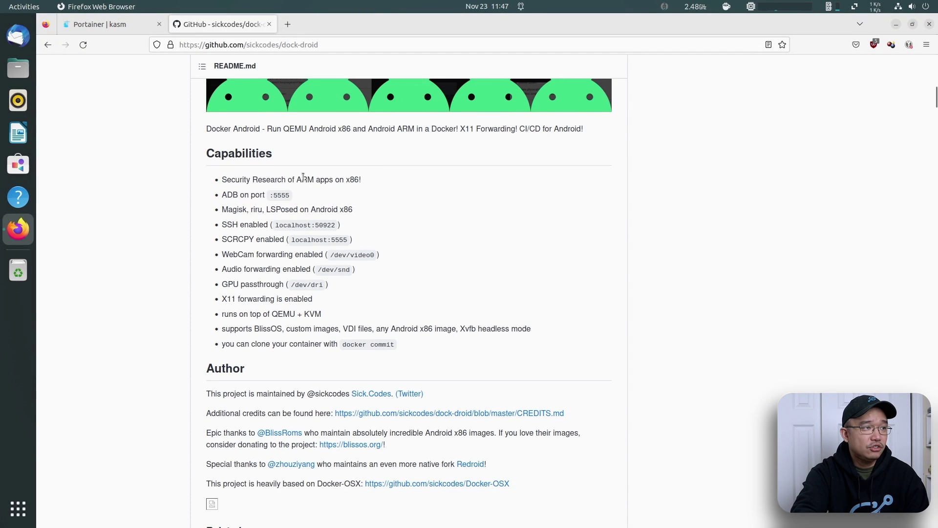
drag(320, 182, 333, 181)
click(343, 182)
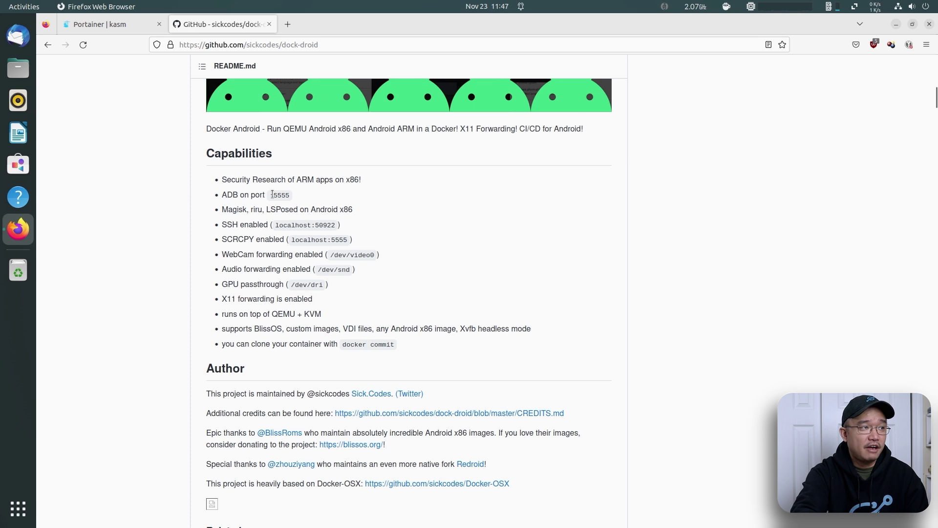
drag(271, 194, 293, 195)
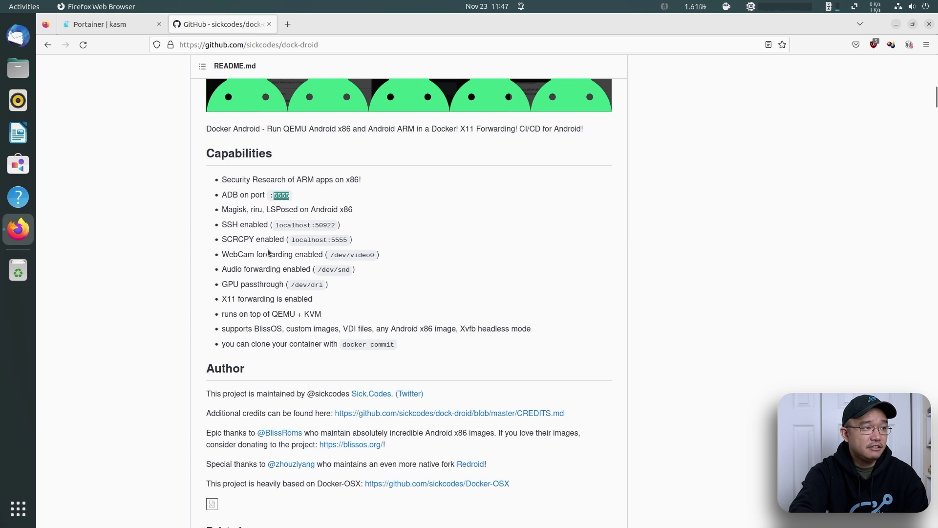
double_click(250, 283)
click(236, 272)
drag(232, 269, 321, 268)
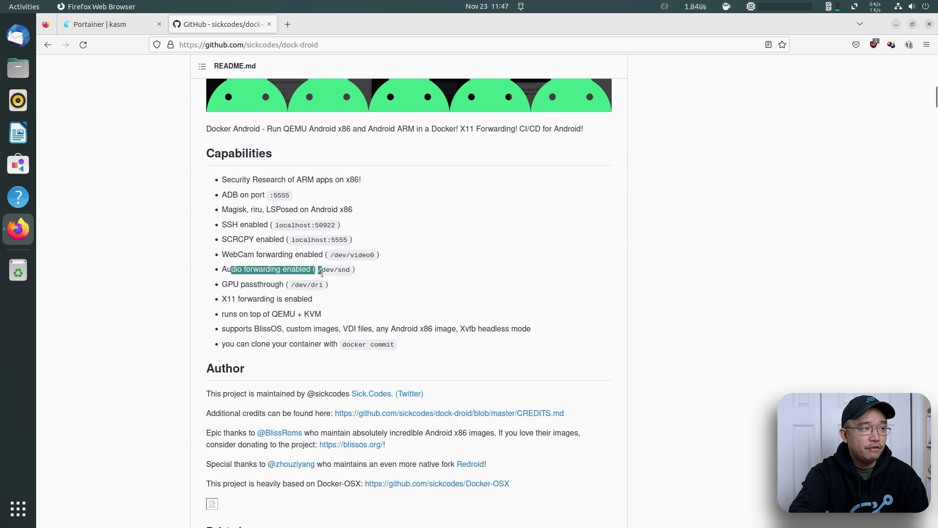
click(242, 254)
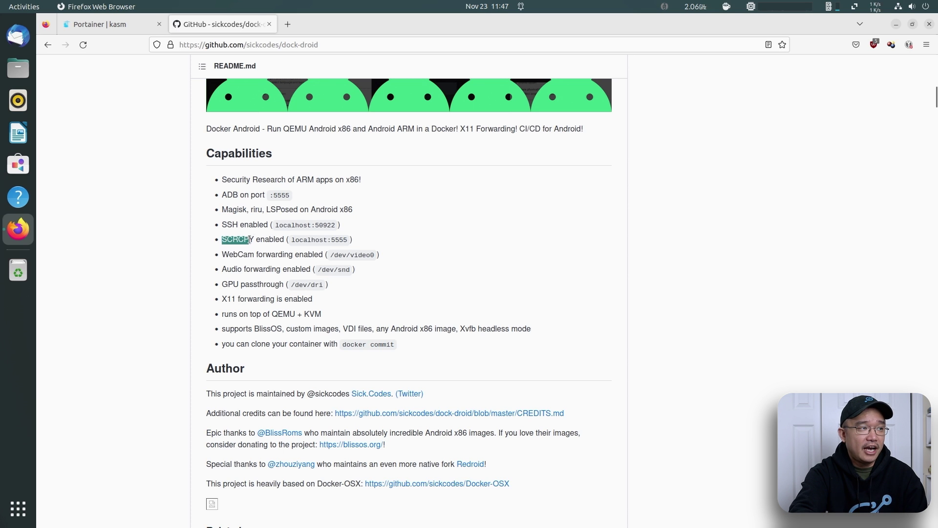
click(268, 242)
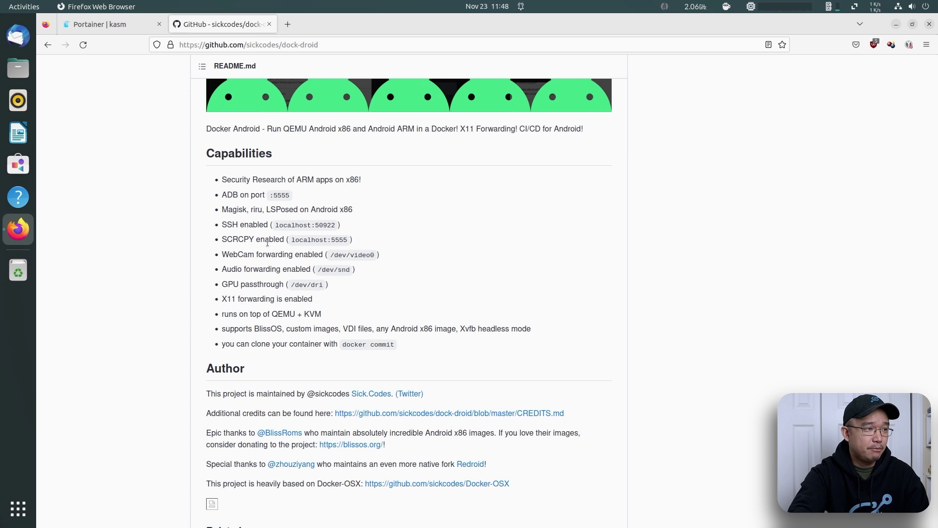
scroll(297, 283, down, 10)
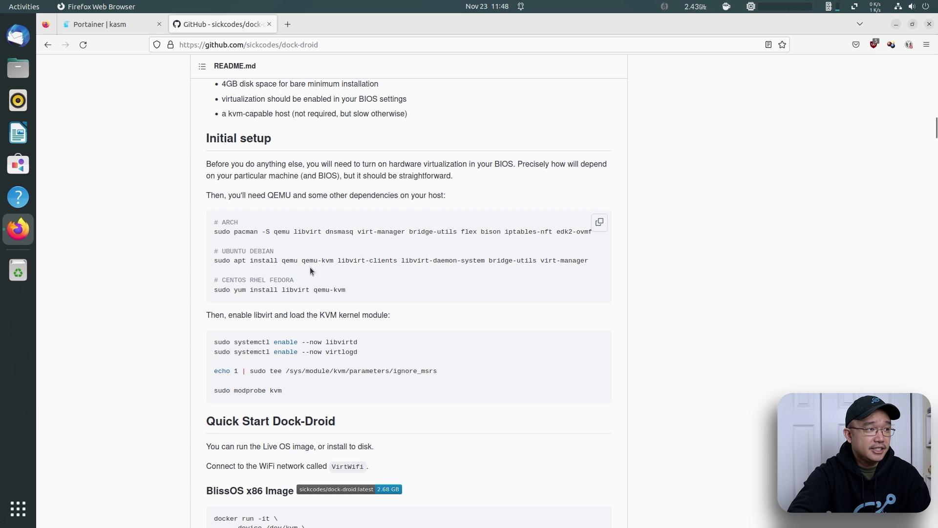
drag(345, 291, 215, 251)
click(275, 253)
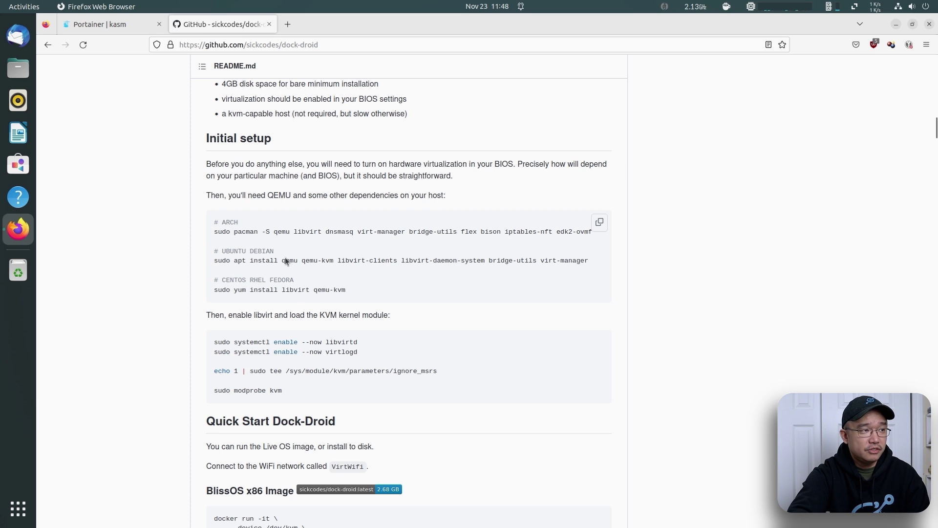
drag(283, 260, 301, 261)
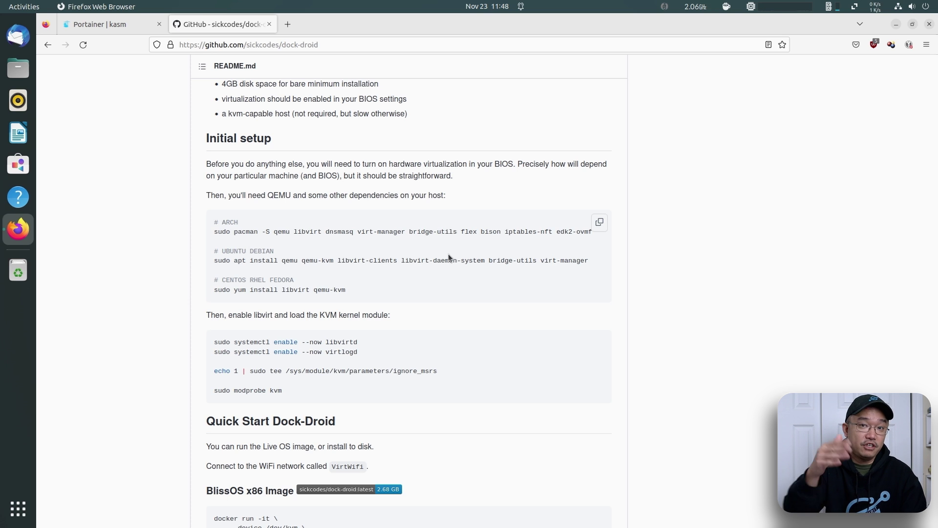
mouse_move(379, 359)
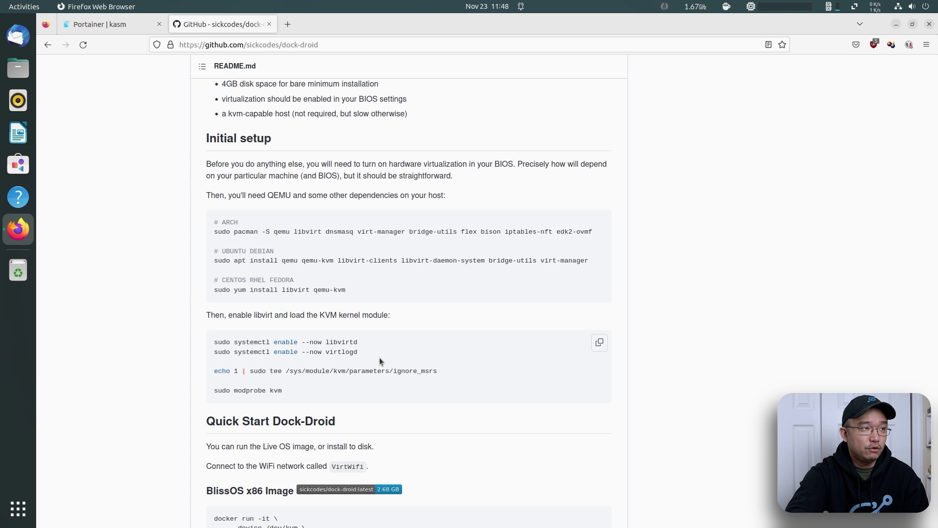
scroll(380, 357, up, 3)
scroll(378, 357, up, 1)
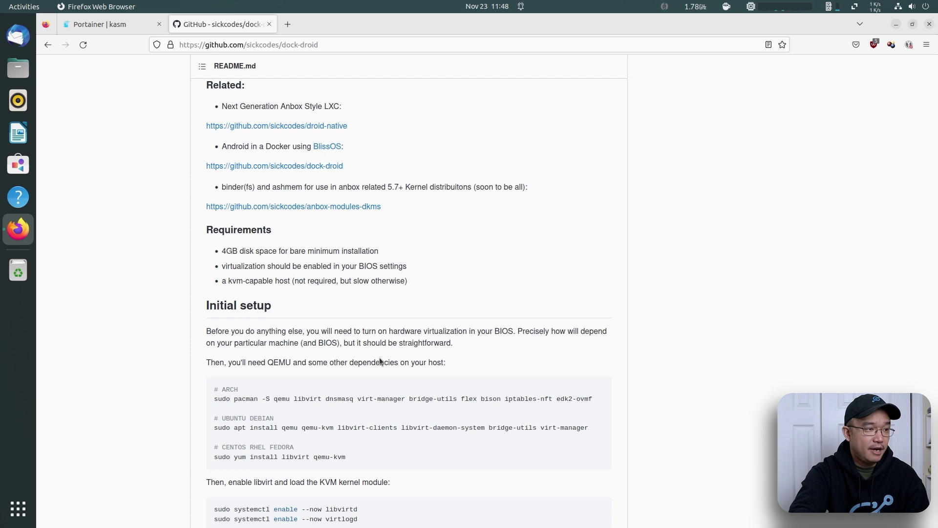
scroll(380, 359, down, 5)
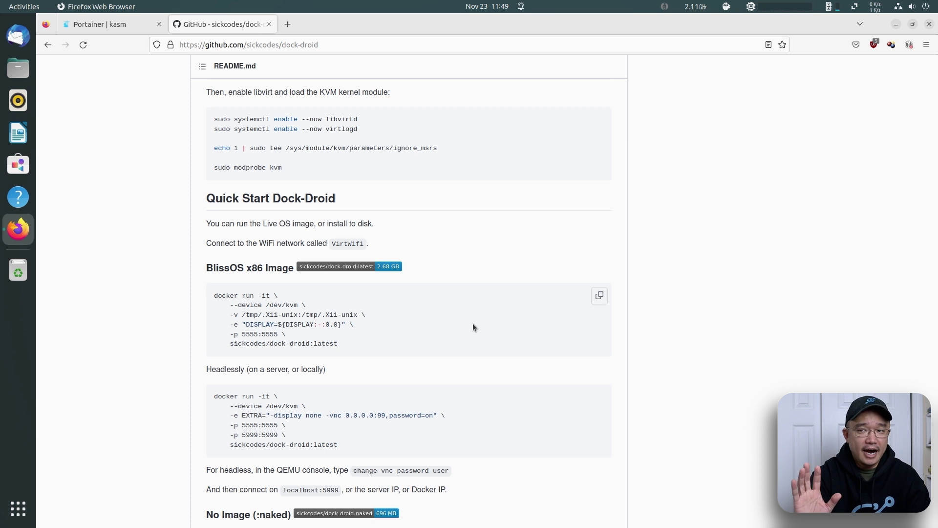
mouse_move(408, 320)
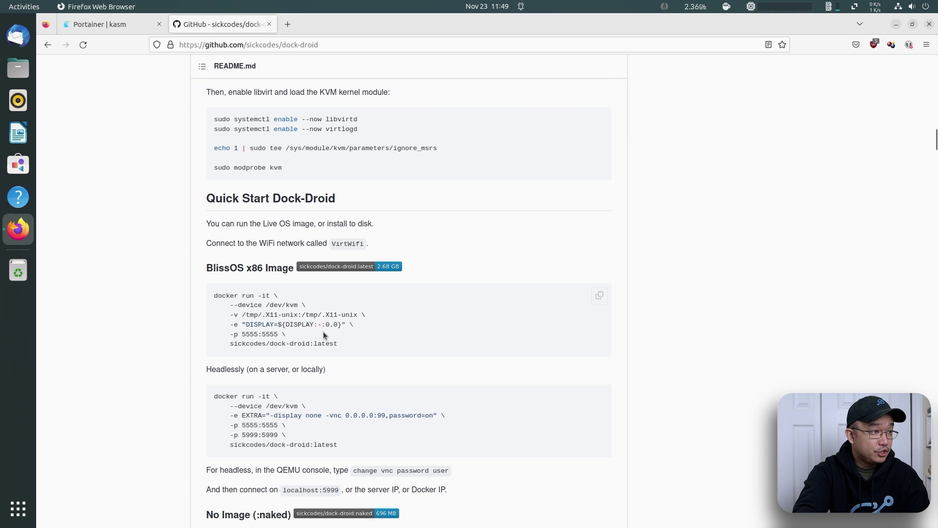
Highlight the headless docker run command and its 5555:5555 port mapping in the README.
drag(351, 348, 215, 295)
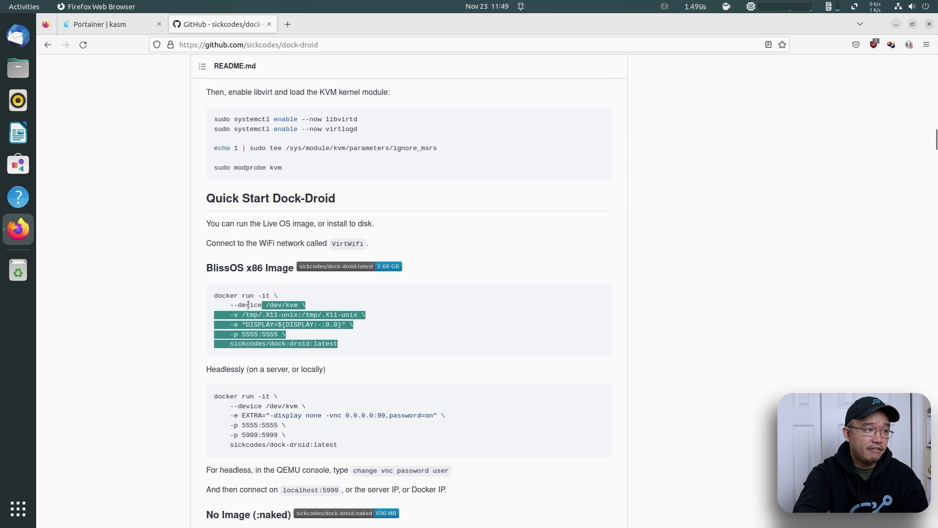
drag(342, 448, 202, 405)
click(342, 419)
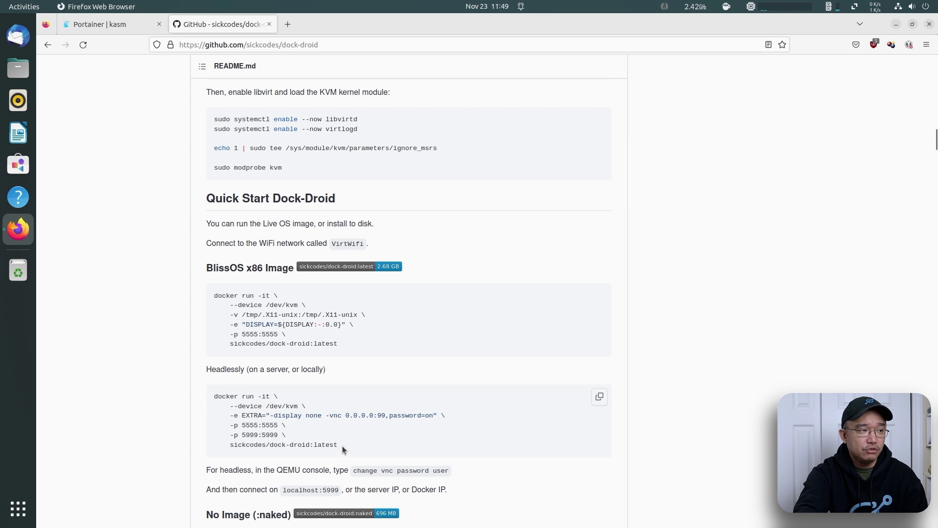
drag(342, 446, 200, 398)
click(295, 433)
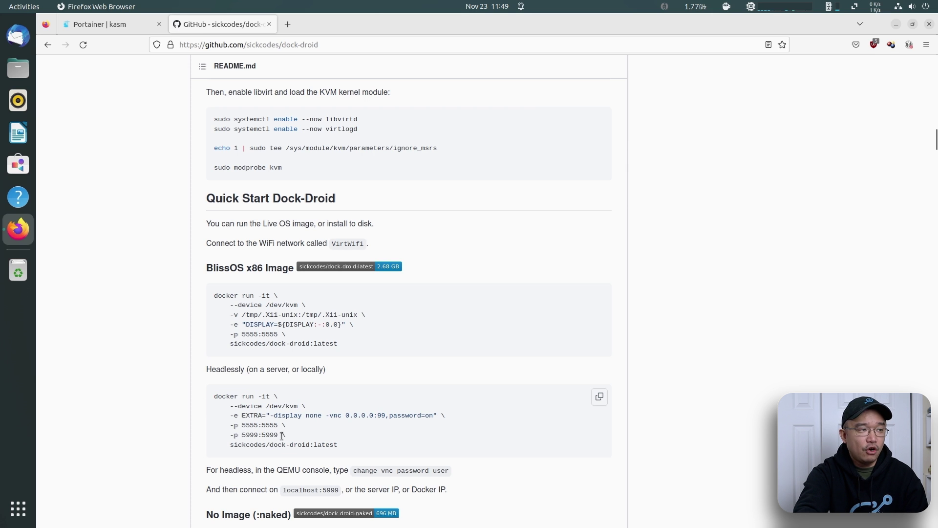
mouse_move(279, 435)
mouse_down()
mouse_move(242, 434)
mouse_move(254, 425)
mouse_up()
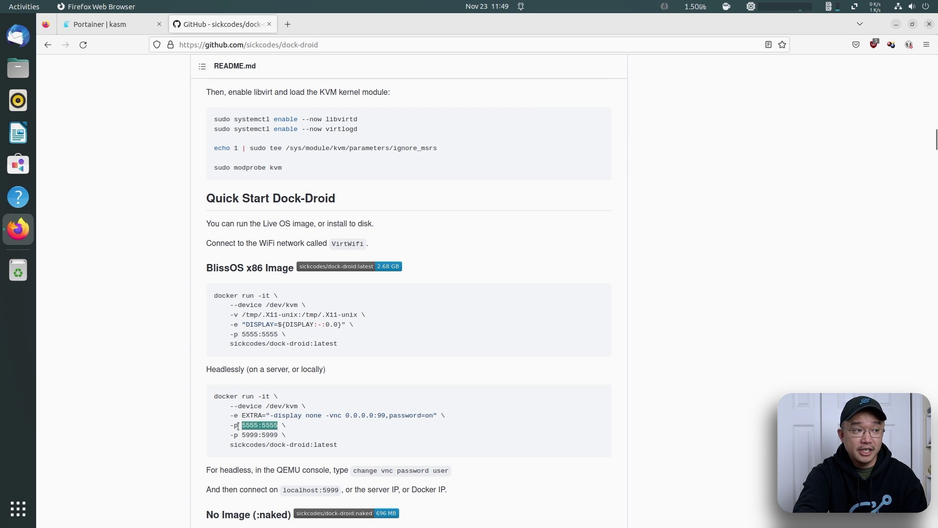
click(342, 428)
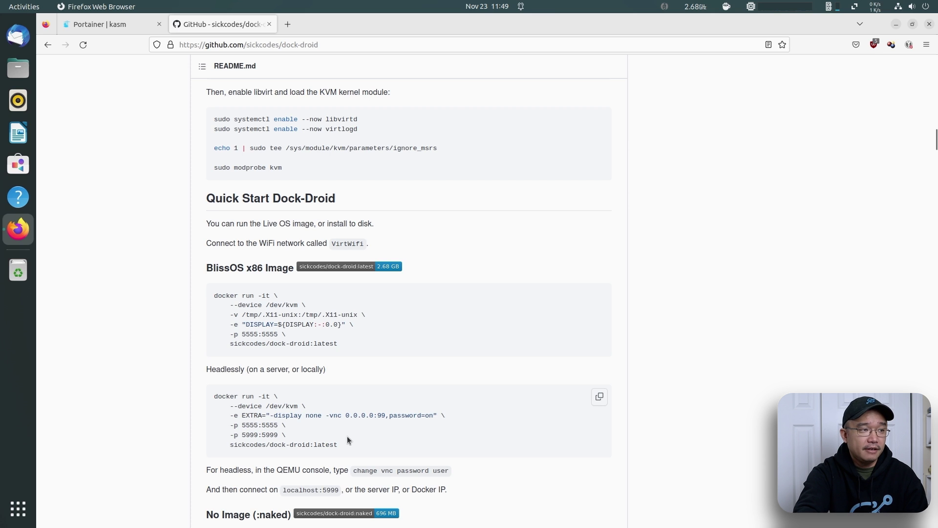
Copy the entire headless dock-droid docker run command to the clipboard.
drag(337, 446, 209, 398)
right_click(246, 400)
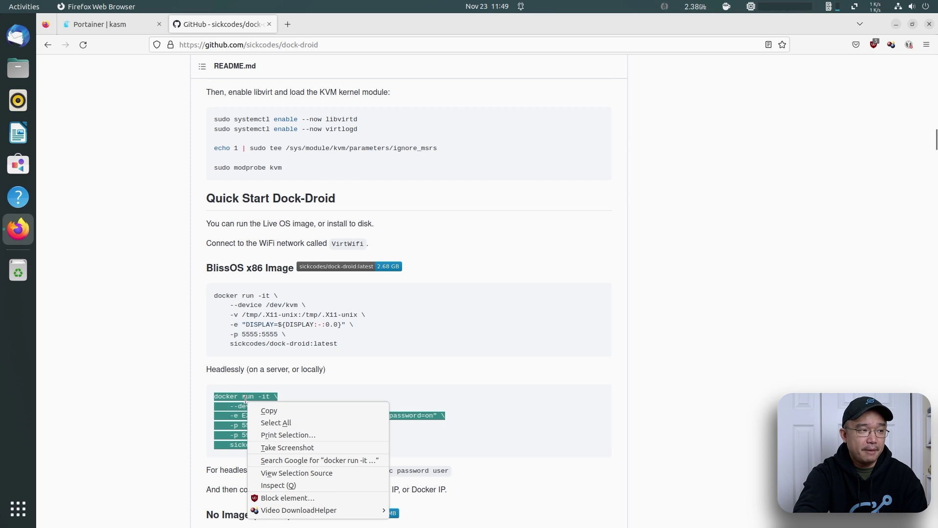
click(279, 408)
click(298, 439)
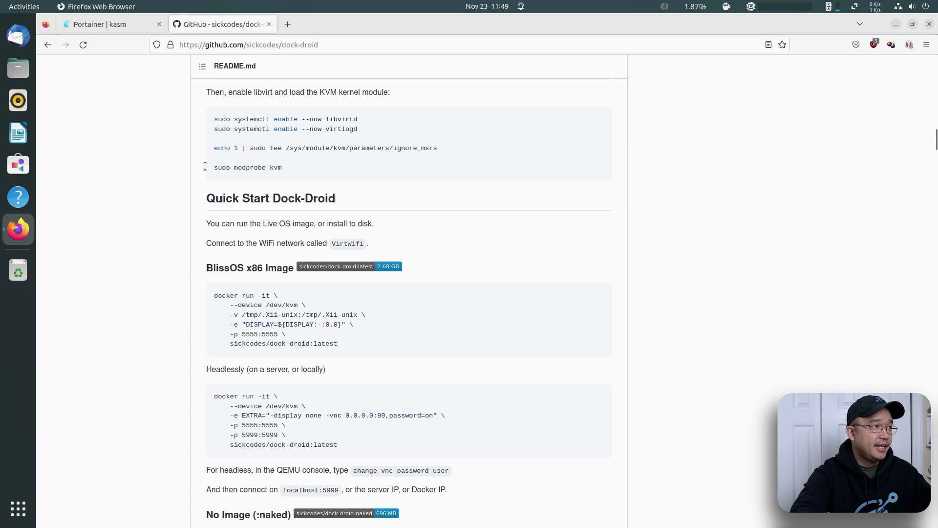
click(111, 25)
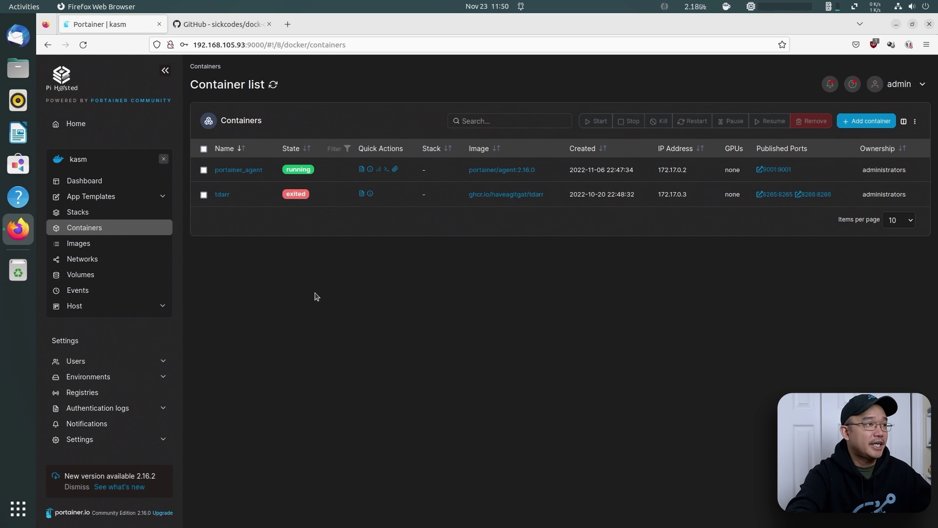
SSH into 192.168.105.135 and paste the dock-droid run command, changing password=on to password=off.
key(ctrl+alt+t)
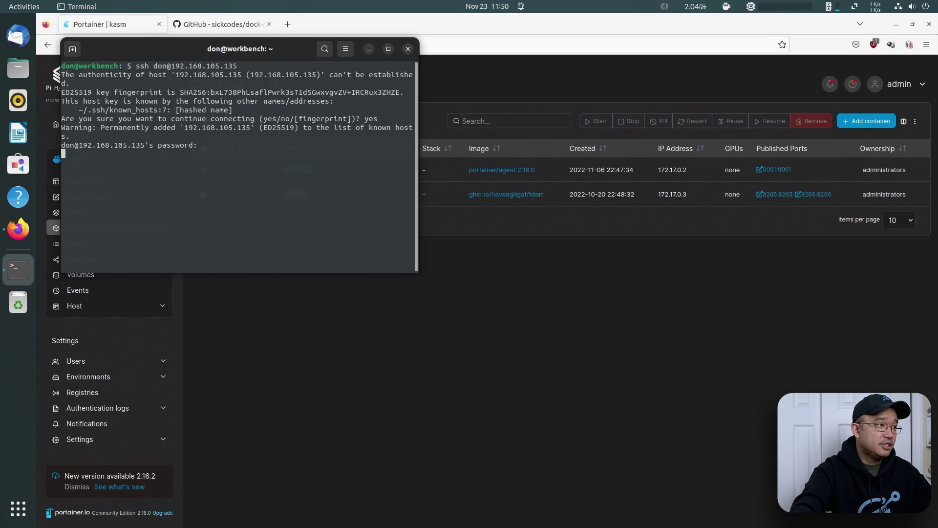
key(Return)
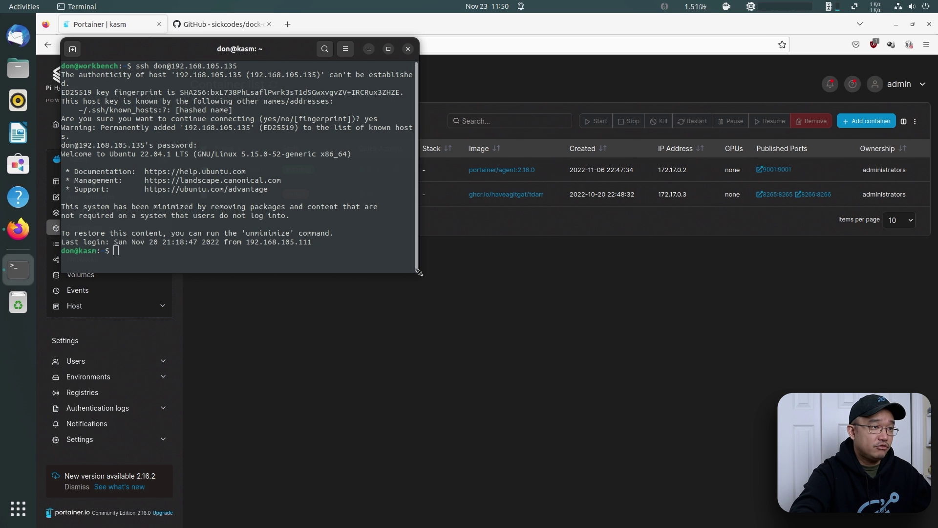
key(ctrl+shift+v)
drag(420, 273, 562, 398)
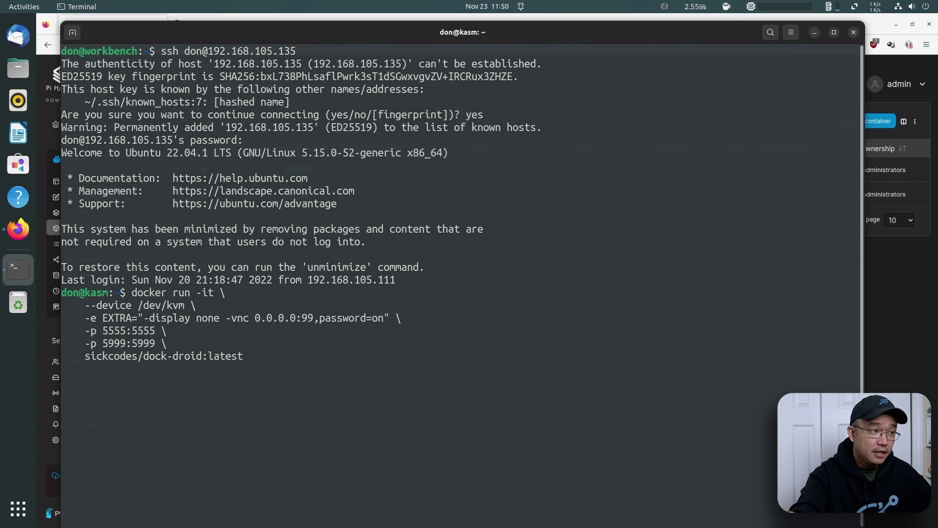
key(BackSpace)
key(BackSpace)
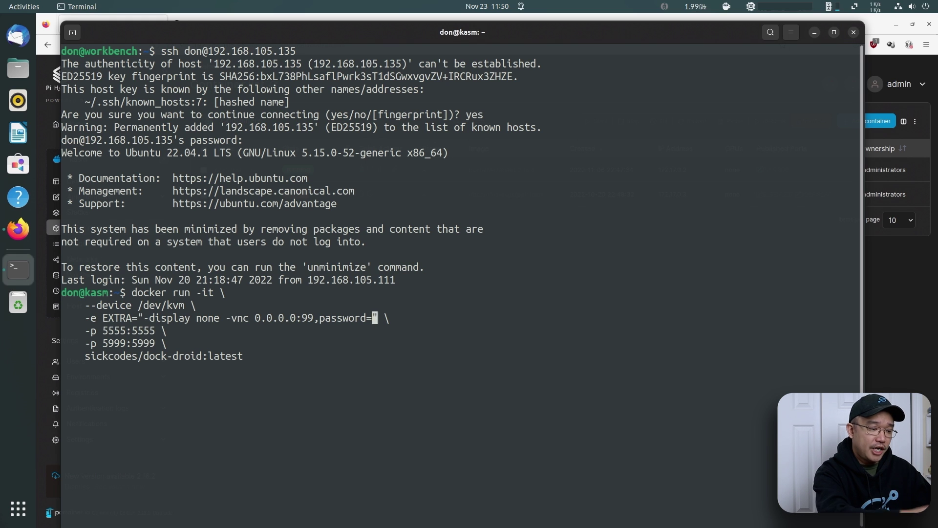
text(off)
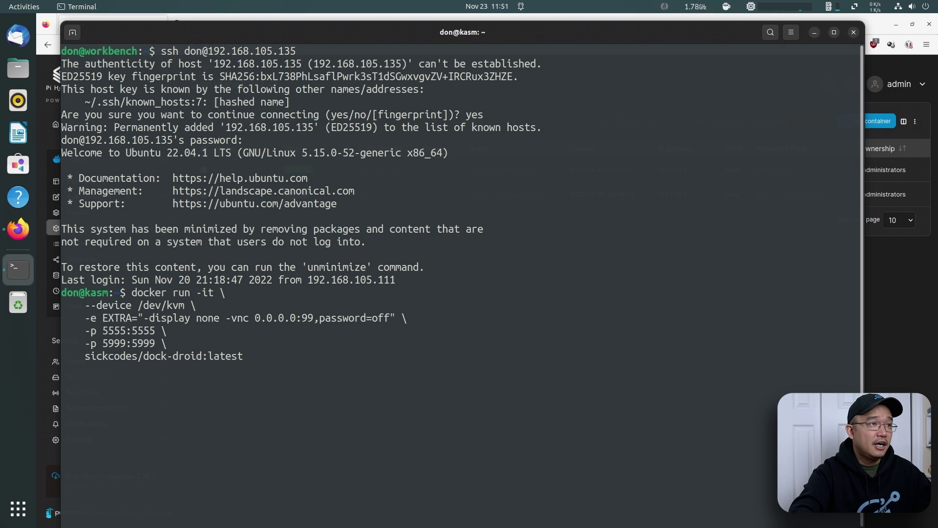
click(897, 298)
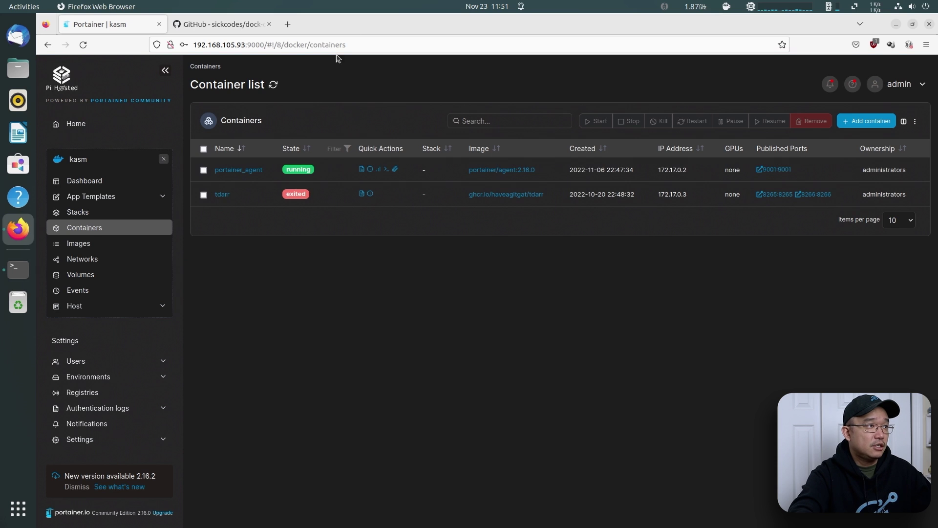
Recheck the README's 'change vnc password user' note, then return to the terminal.
click(220, 24)
scroll(315, 293, down, 3)
scroll(323, 352, down, 2)
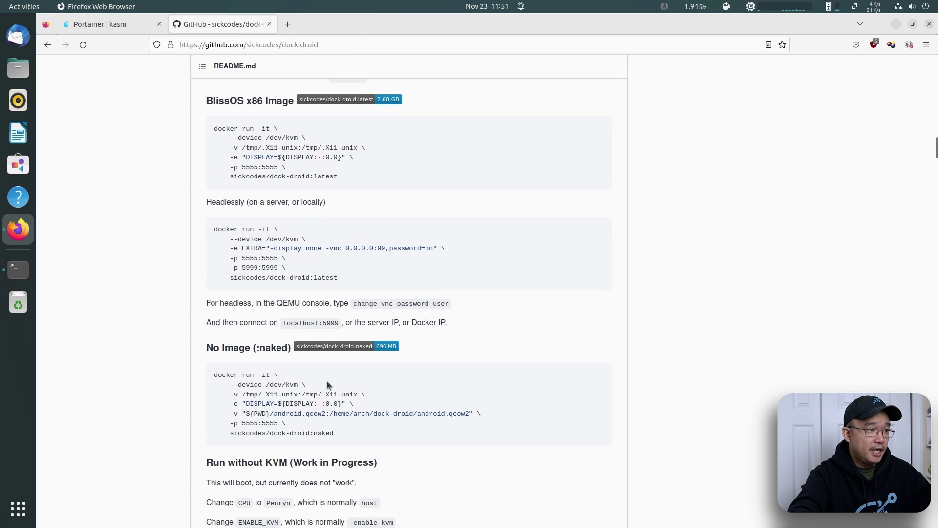
scroll(375, 405, down, 3)
scroll(330, 411, down, 1)
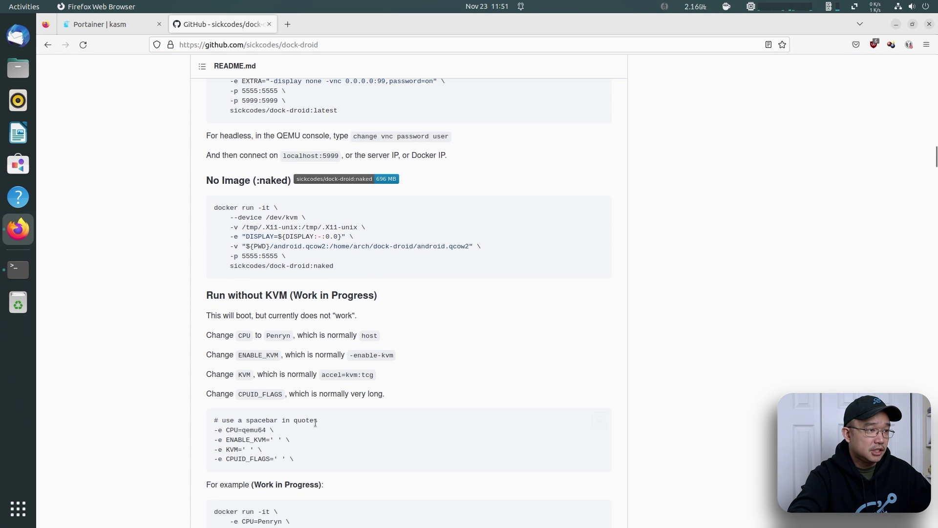
scroll(315, 424, down, 4)
scroll(316, 424, down, 1)
scroll(315, 410, down, 4)
scroll(298, 368, down, 3)
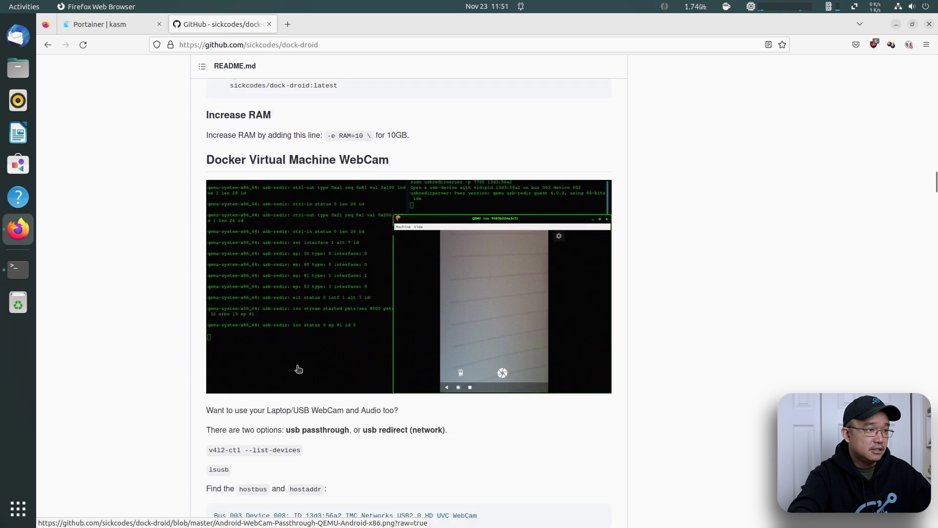
scroll(299, 369, down, 1)
scroll(292, 415, up, 6)
scroll(292, 415, up, 4)
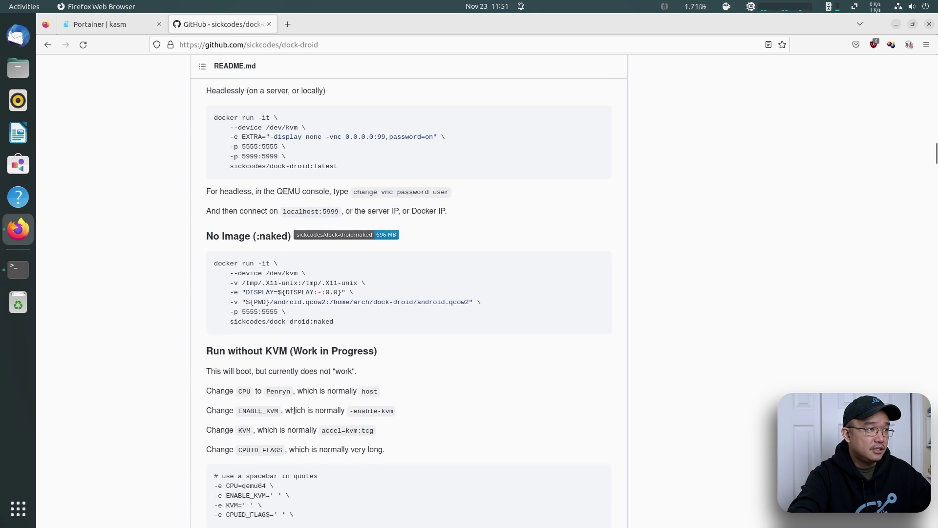
scroll(289, 366, down, 1)
scroll(288, 313, down, 1)
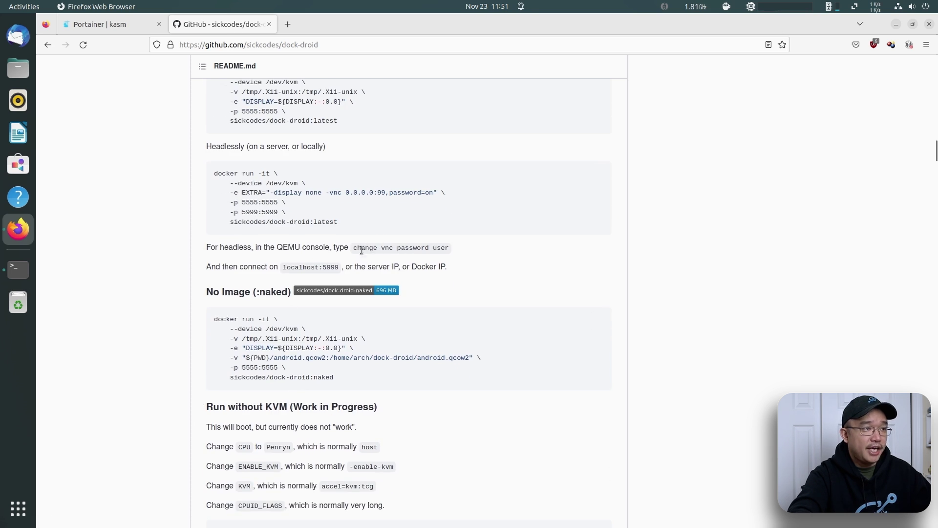
mouse_move(351, 247)
mouse_down()
mouse_move(453, 246)
mouse_move(352, 247)
mouse_up()
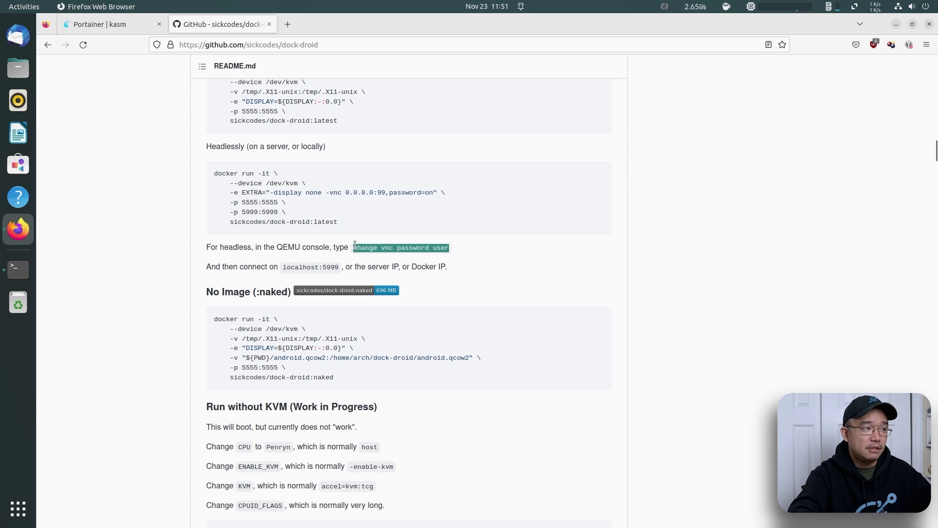
click(354, 246)
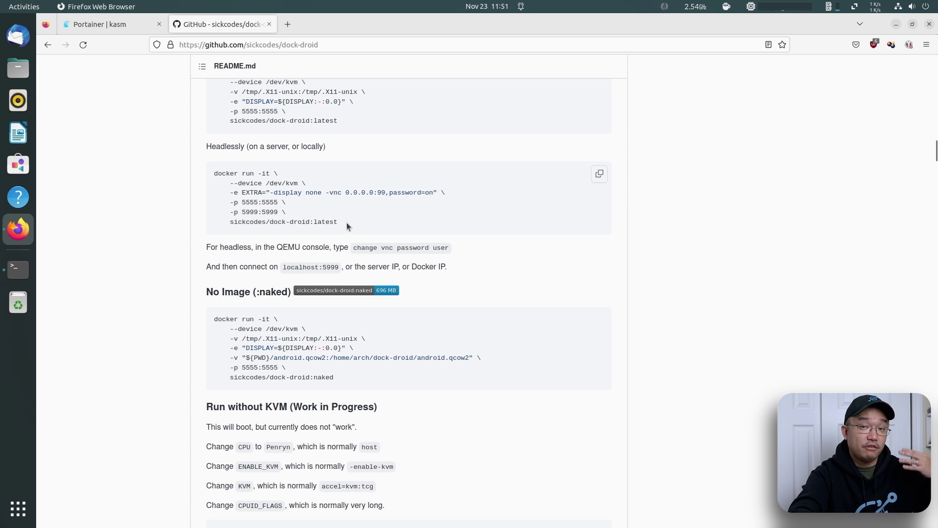
click(135, 31)
key(alt+Tab)
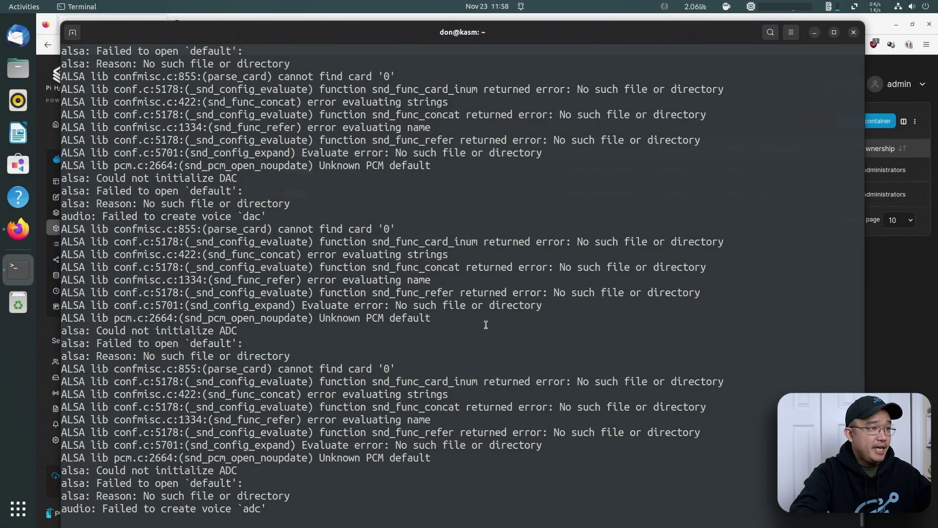
scroll(485, 325, up, 5)
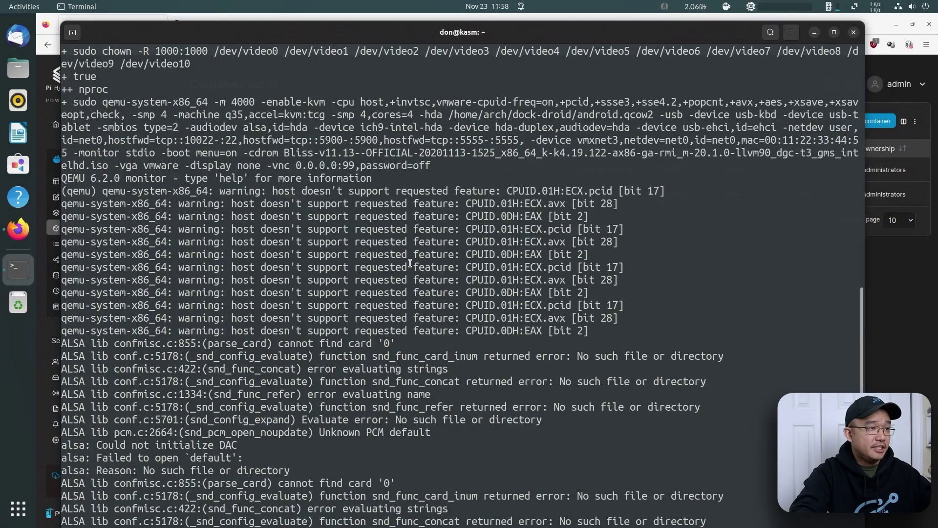
scroll(408, 268, down, 5)
scroll(408, 268, up, 1)
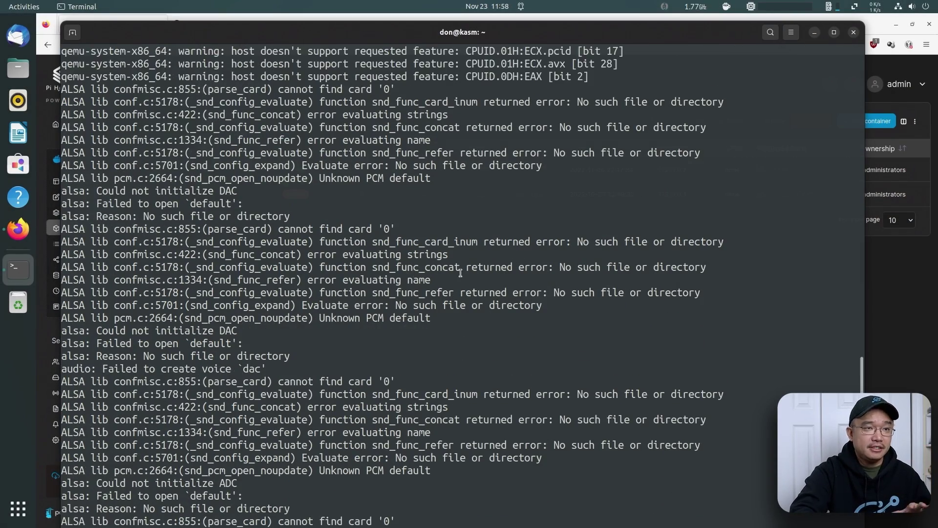
Confirm the new dock-droid container in Portainer, then bring up the (qemu) monitor prompt.
key(alt+Tab)
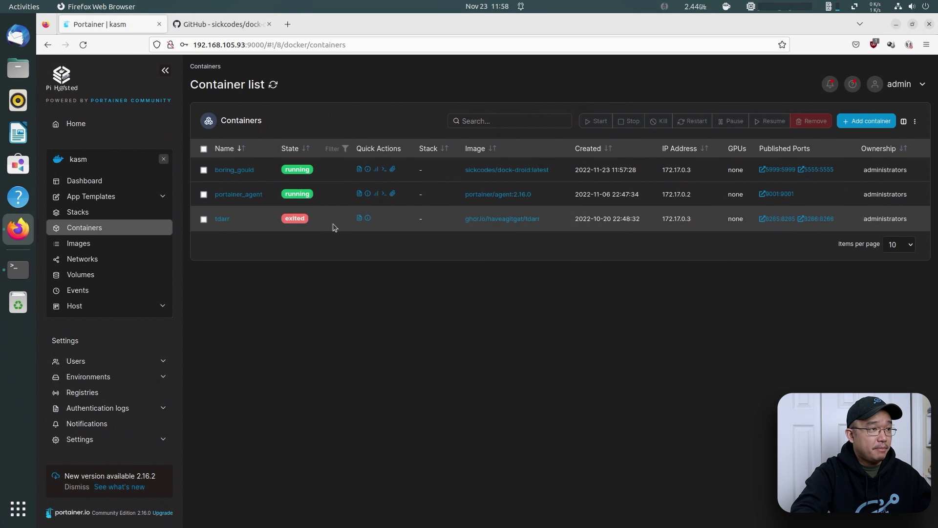
key(alt+Tab)
scroll(645, 316, down, 5)
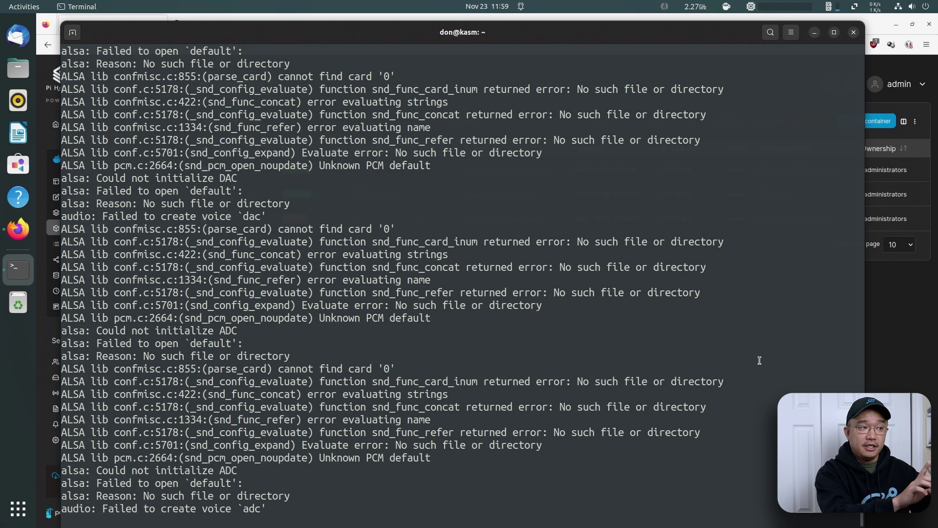
key(Return)
key(Return)
text(change vnc)
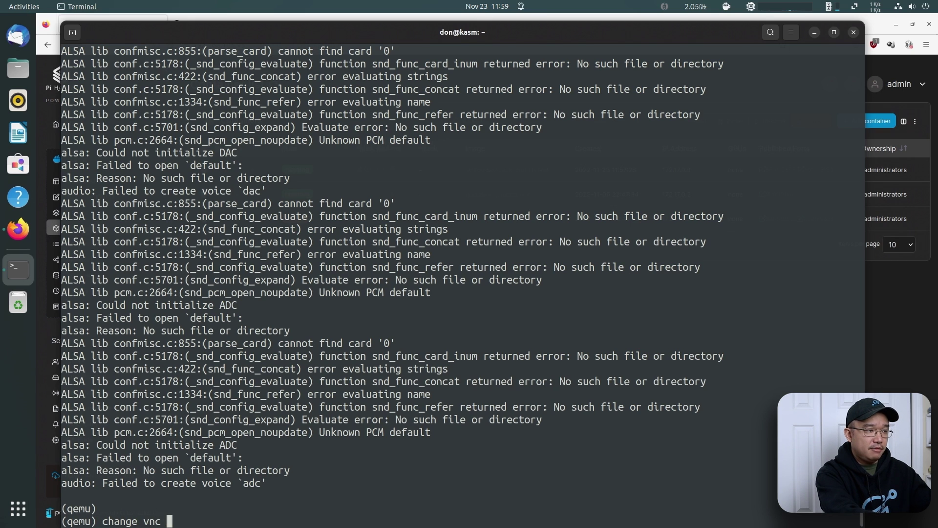
text(passed)
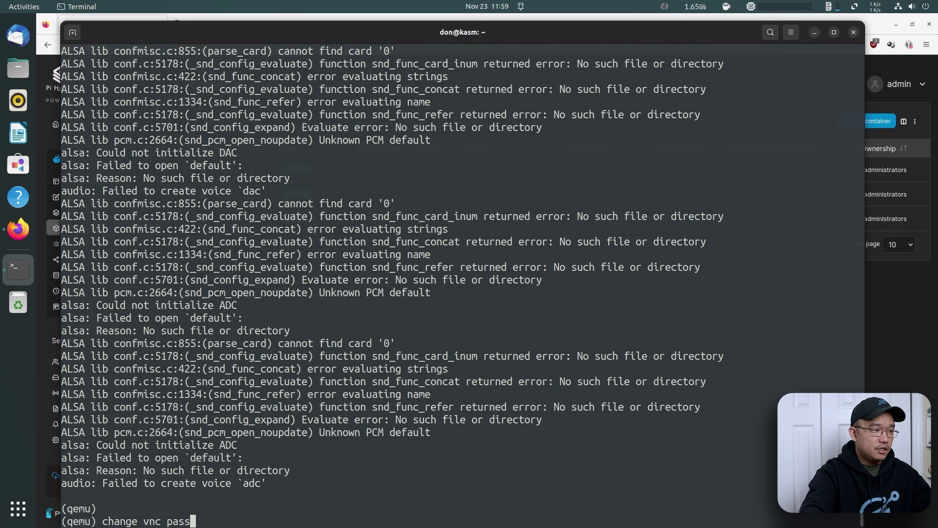
Run 'change vnc password user' at the QEMU prompt, which fails with 'Could not set password'.
click(152, 20)
click(219, 22)
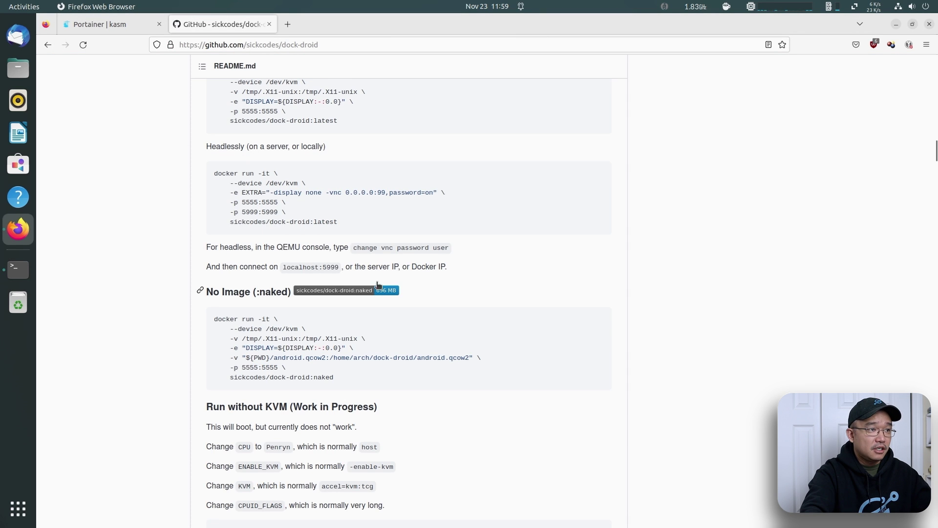
key(alt+Tab)
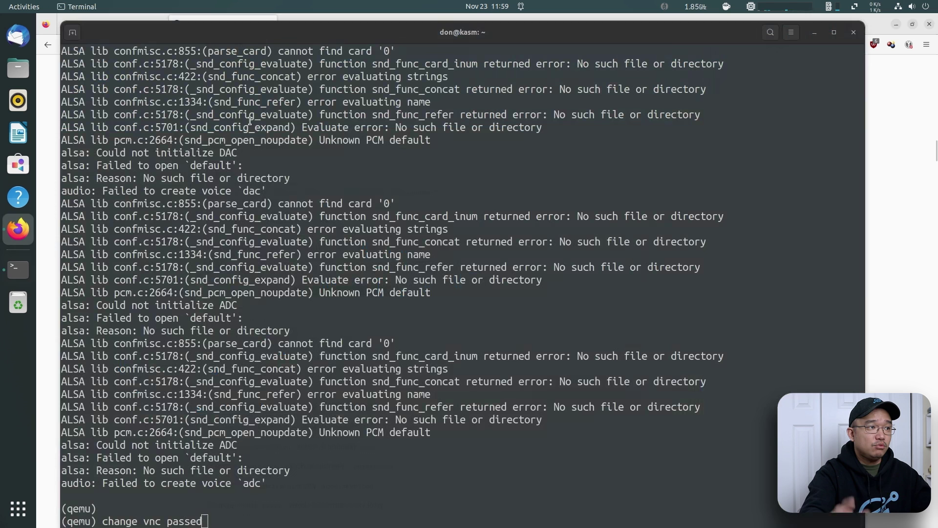
text(user)
key(Return)
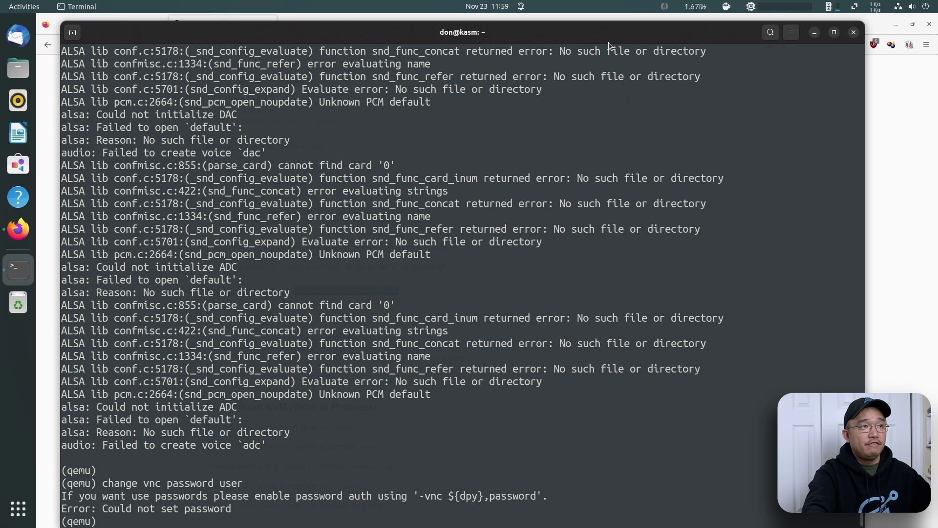
key(alt+Tab)
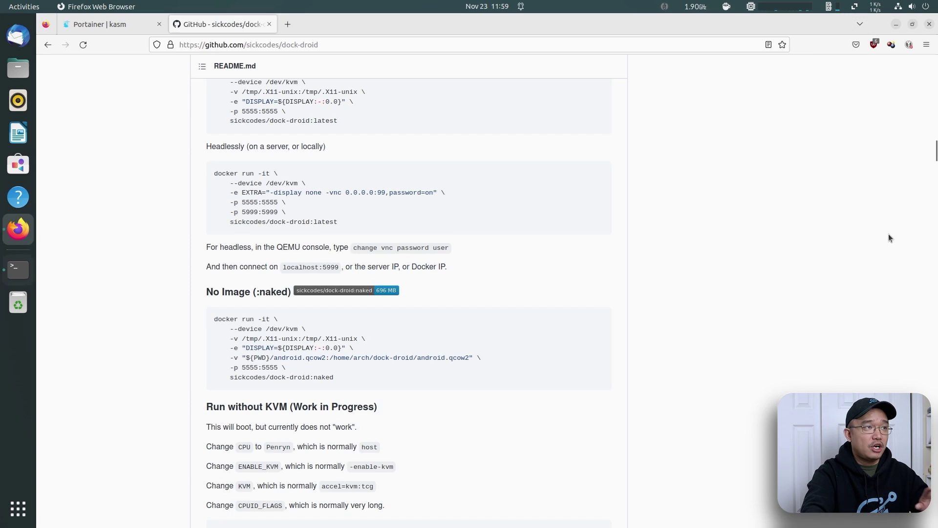
click(17, 507)
text(an)
Launch Remmina and connect over VNC to 192.168.105.135:5999.
key(Return)
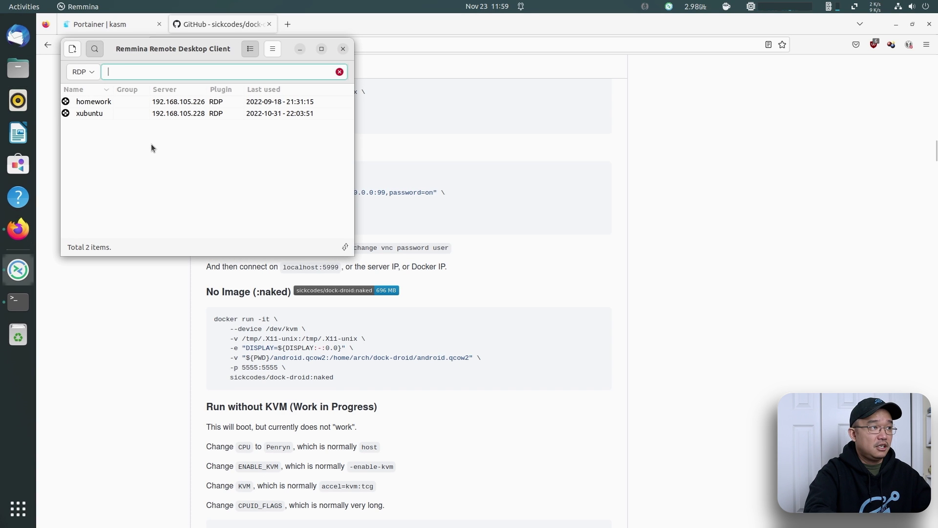
text(192.168.1)
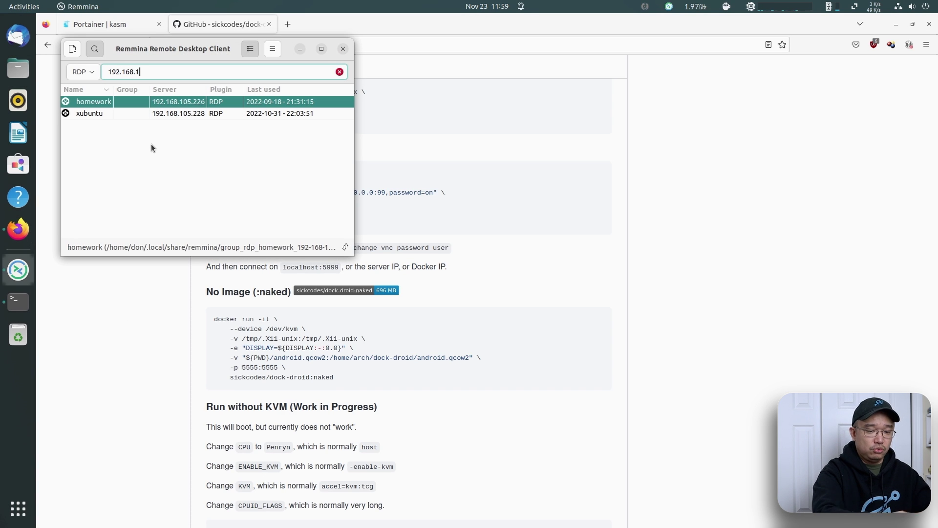
text(05.13)
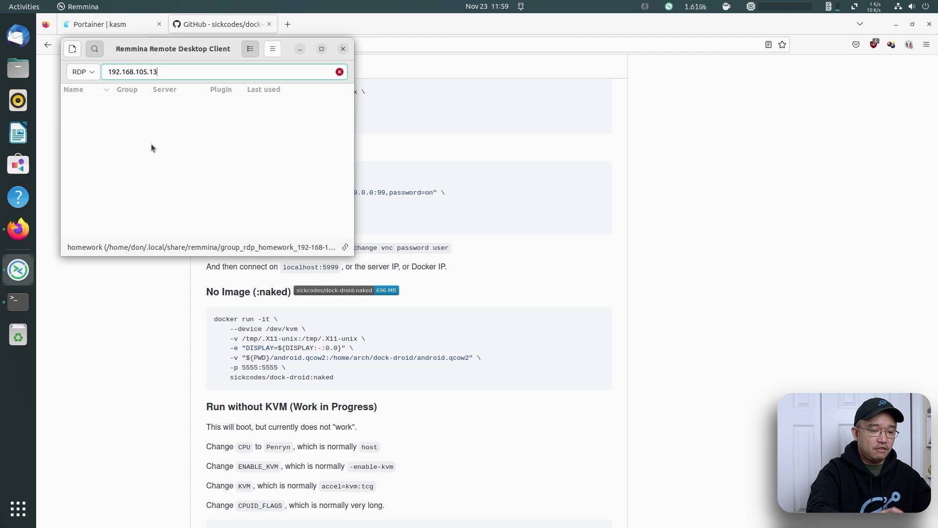
text(5:)
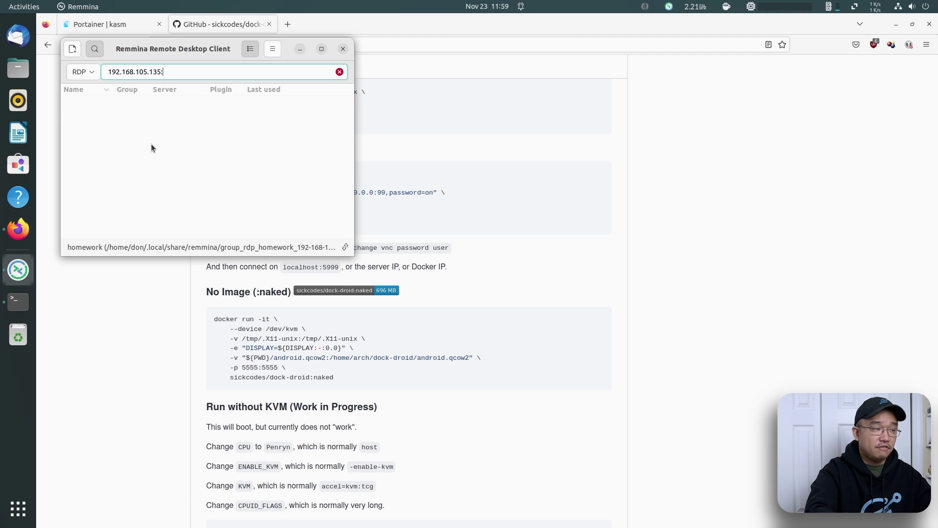
text(5999)
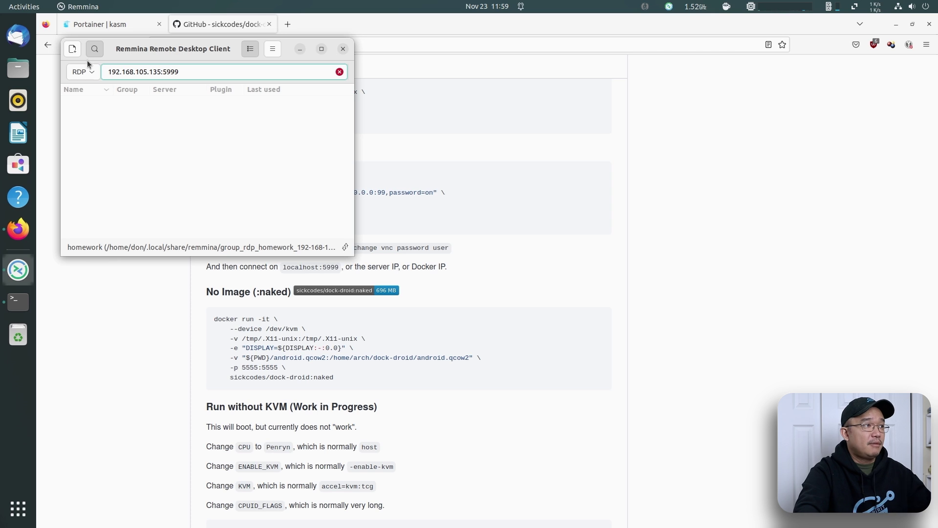
click(82, 71)
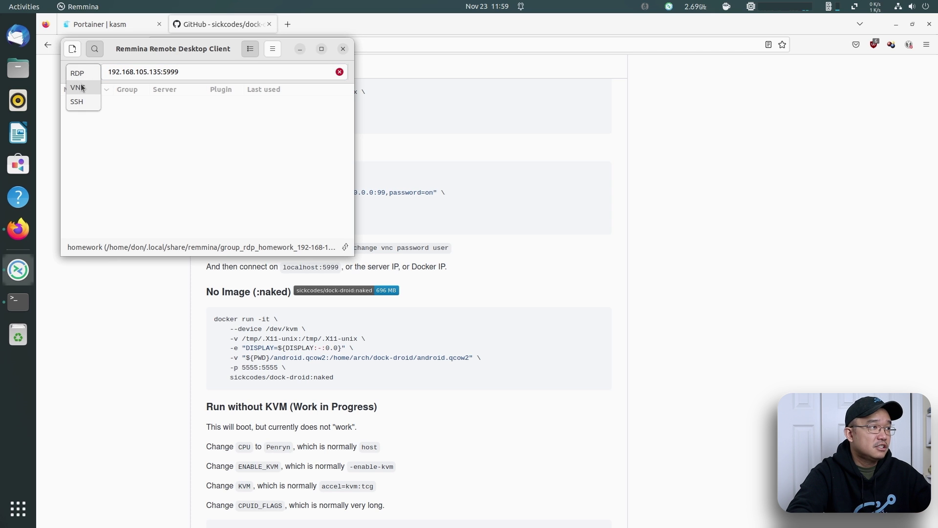
click(78, 88)
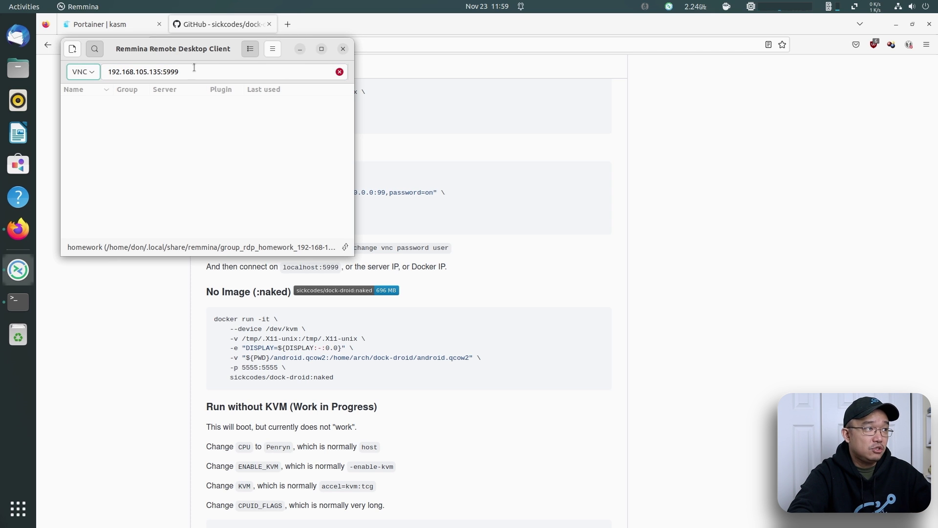
key(Return)
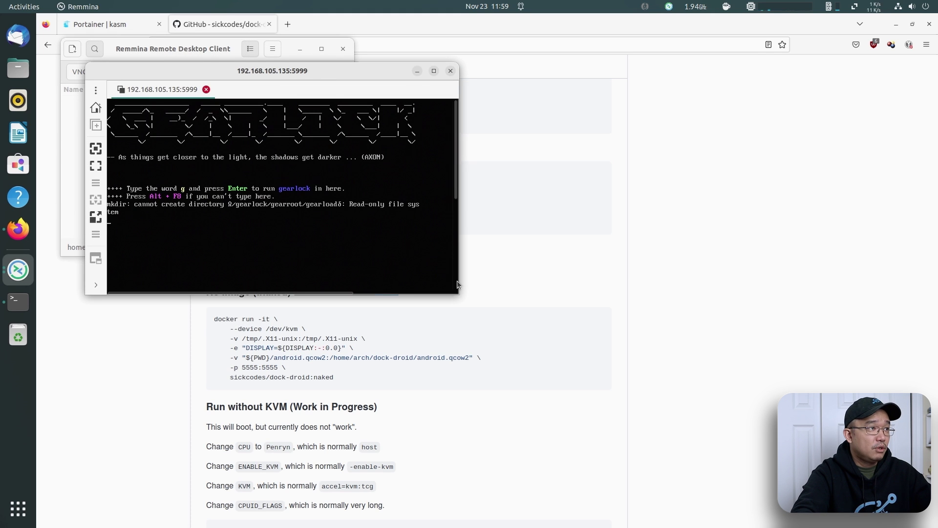
Enlarge the Remmina VNC window and wait for Bliss OS to reach the lock screen.
drag(459, 294, 769, 493)
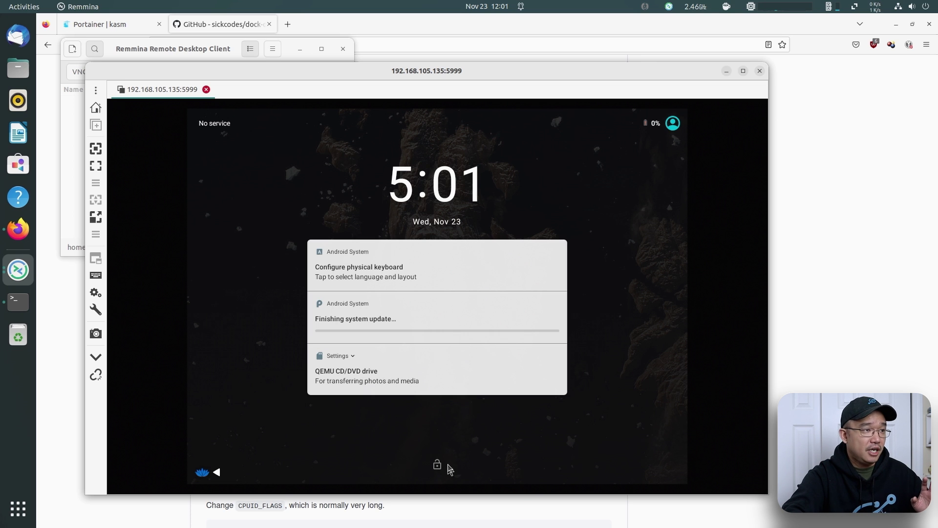
Swipe to unlock Android, set Desktop Mode as the home app with Always, and browse the apps.
drag(450, 467, 466, 338)
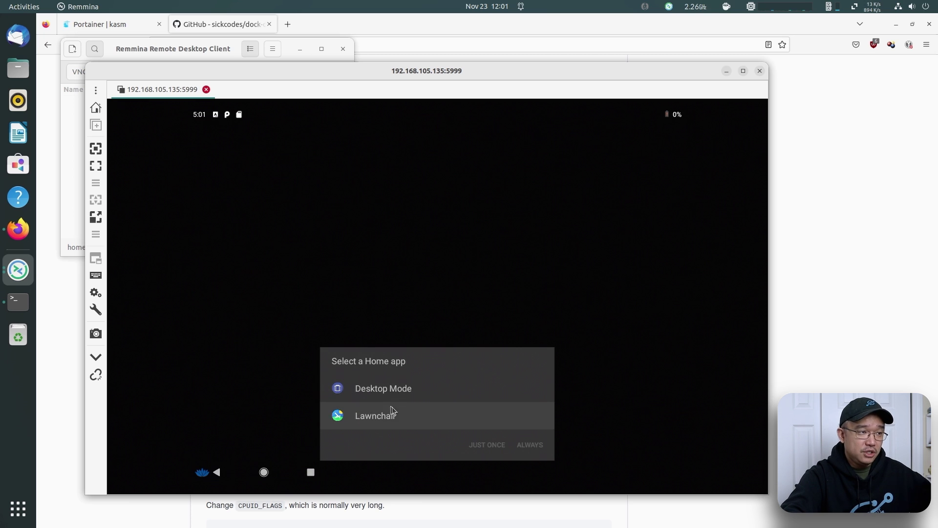
click(410, 386)
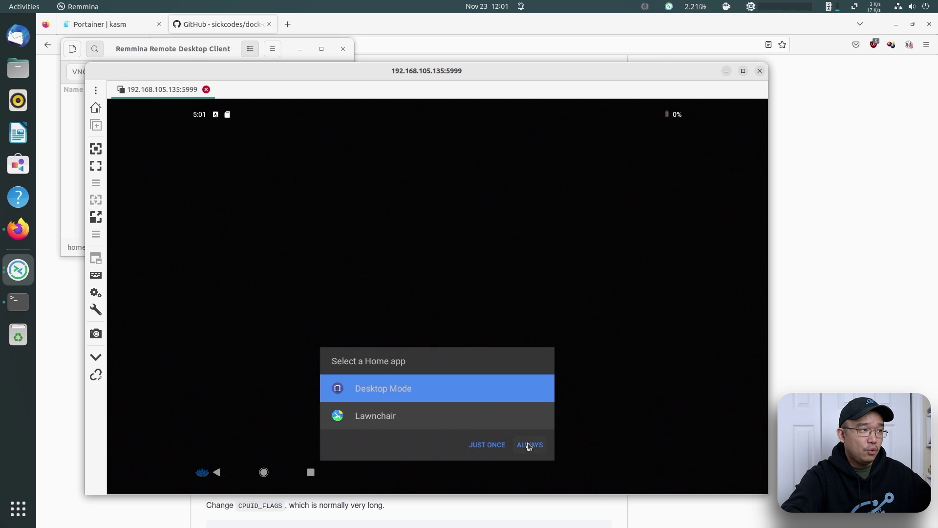
key(Return)
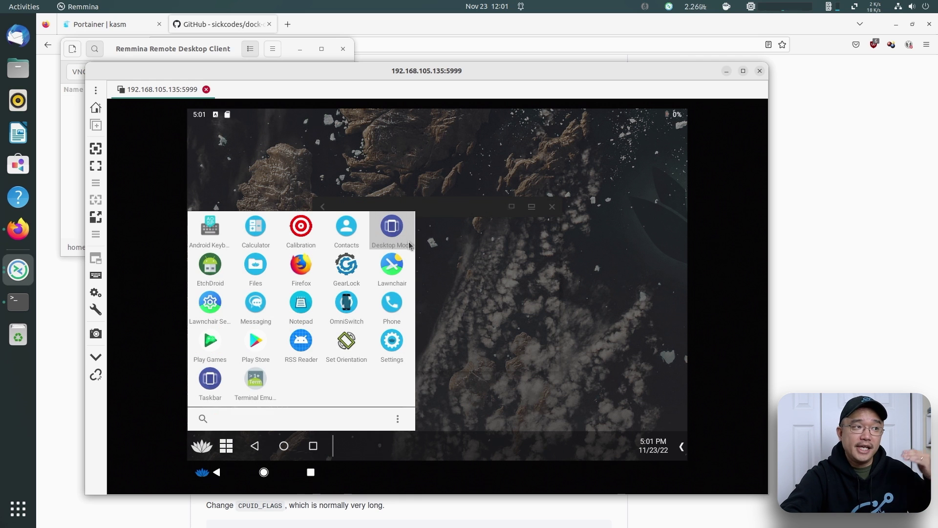
click(392, 226)
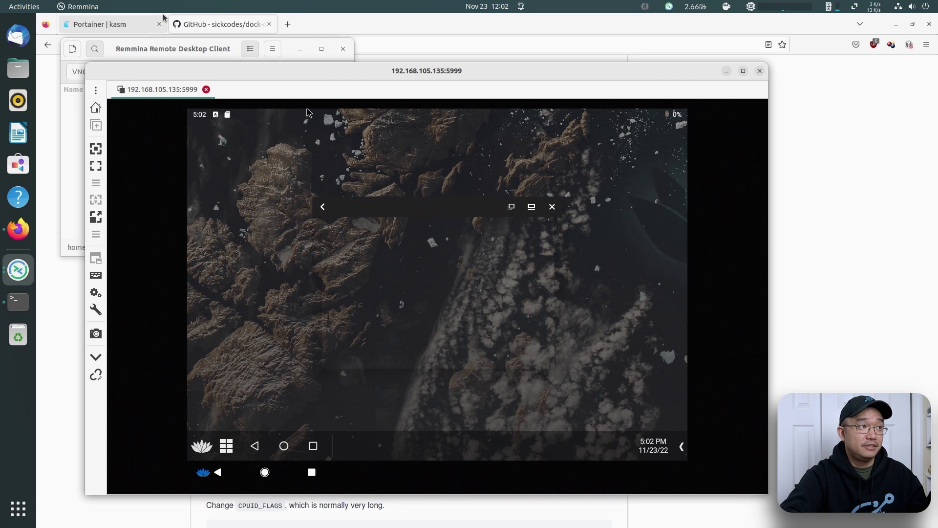
Launch Firefox from the Android app drawer.
click(201, 447)
click(307, 268)
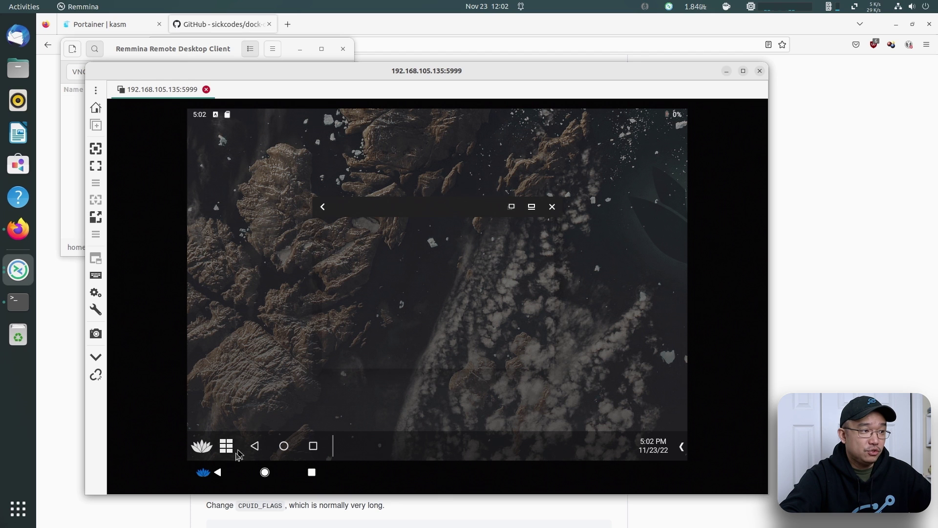
click(205, 444)
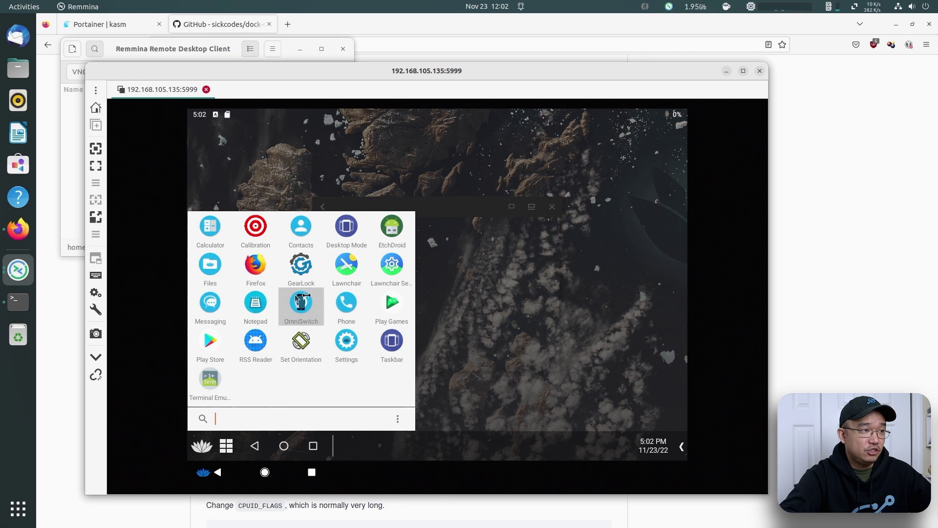
click(251, 272)
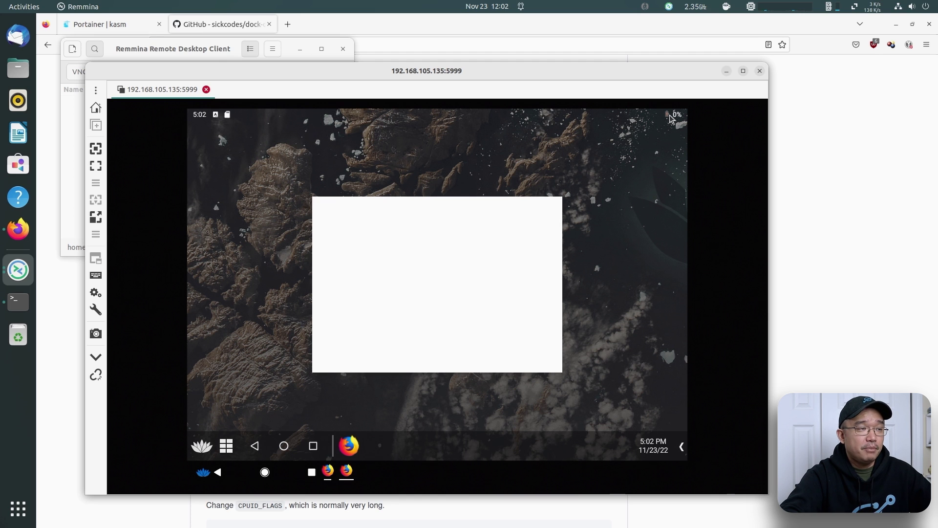
Turn on Wi-Fi from quick settings so Android connects to VirtWifi.
drag(669, 115, 516, 182)
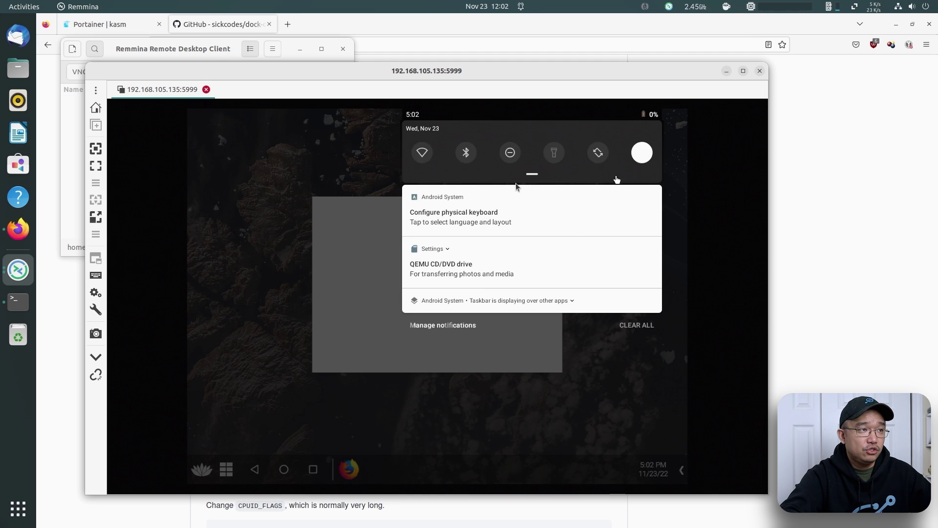
click(431, 159)
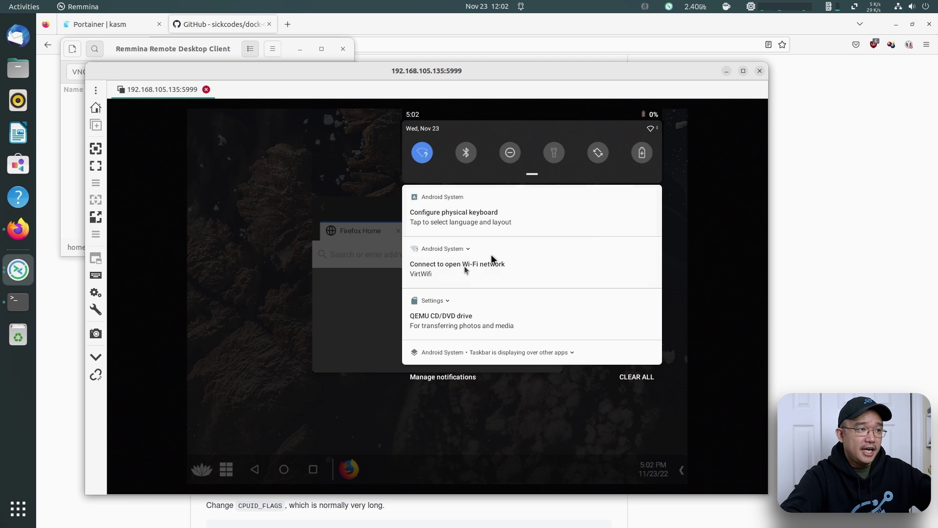
click(433, 275)
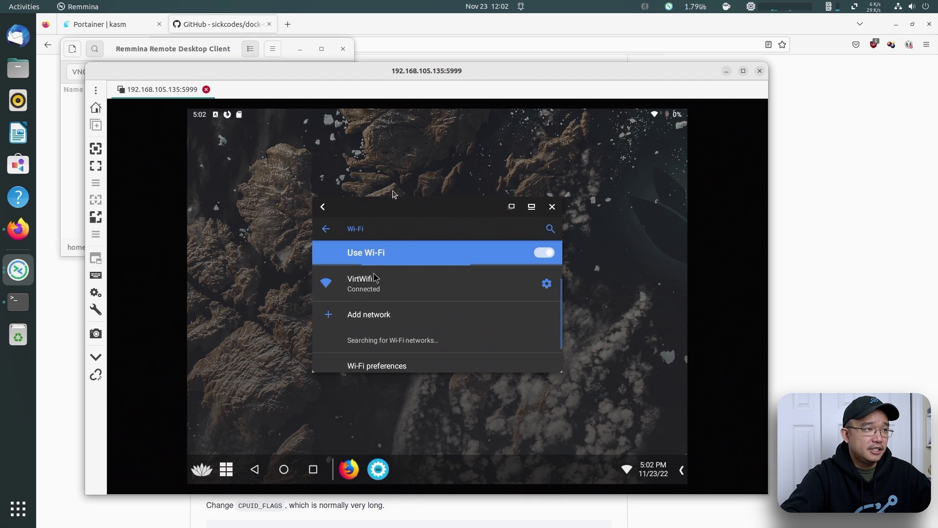
key(Escape)
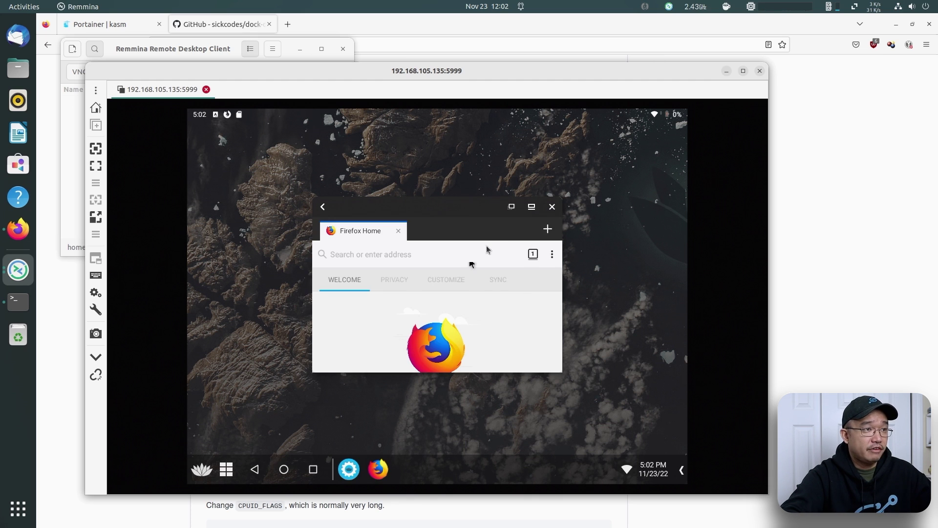
Load novaspirit.com in Android Firefox, then close the Wi-Fi and Firefox windows.
click(393, 255)
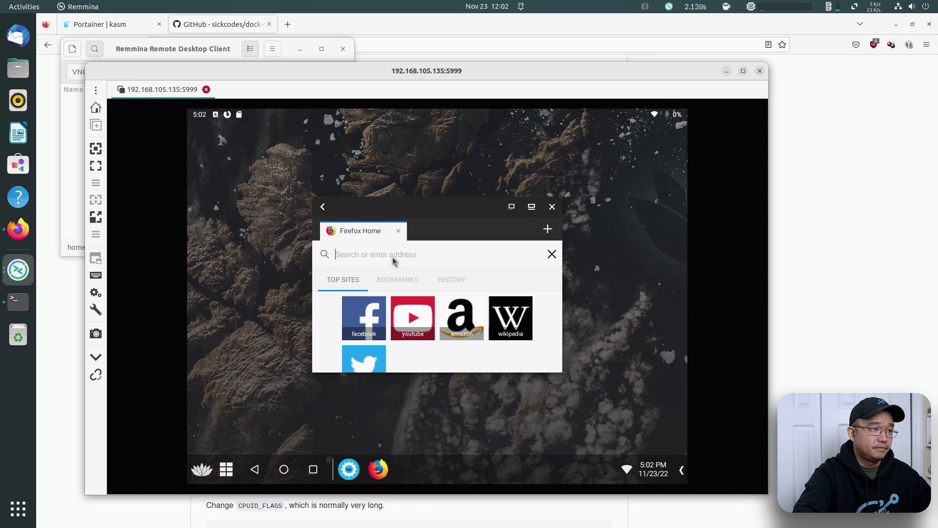
text(no)
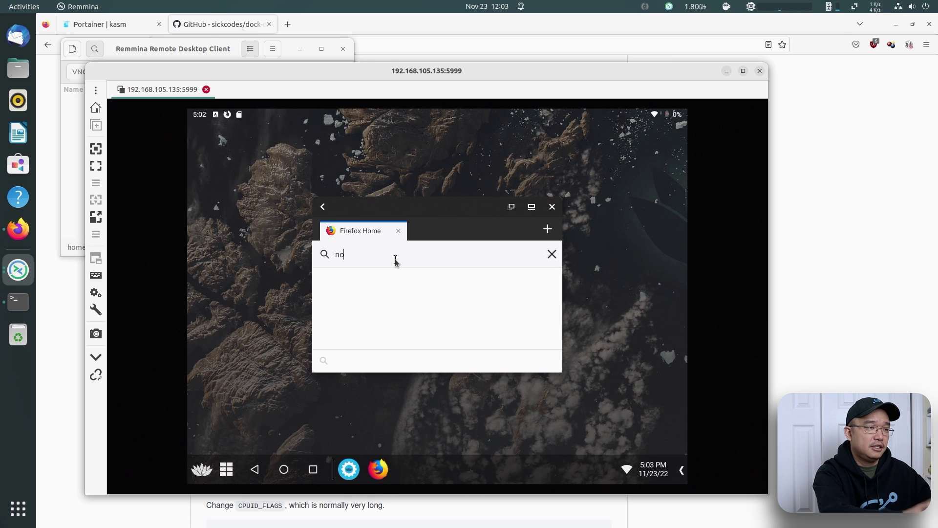
text(vaspiri)
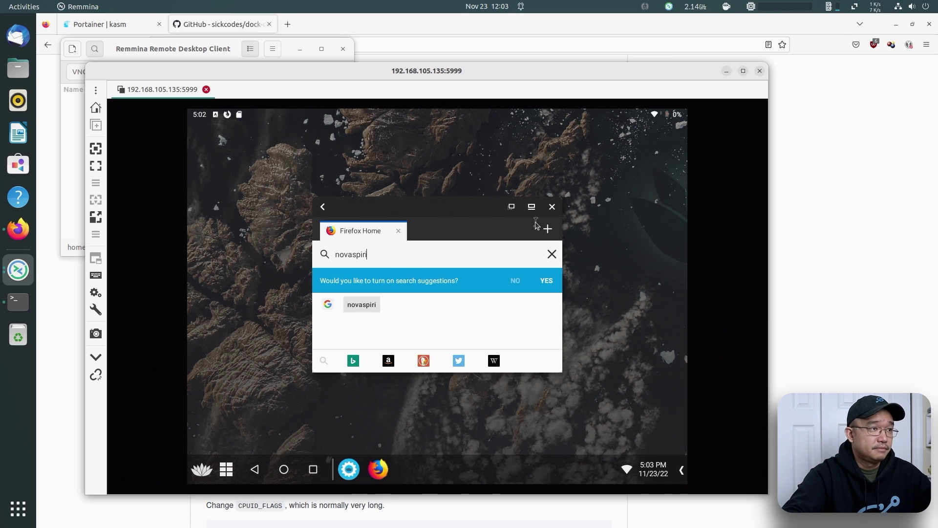
text(t.com)
key(Return)
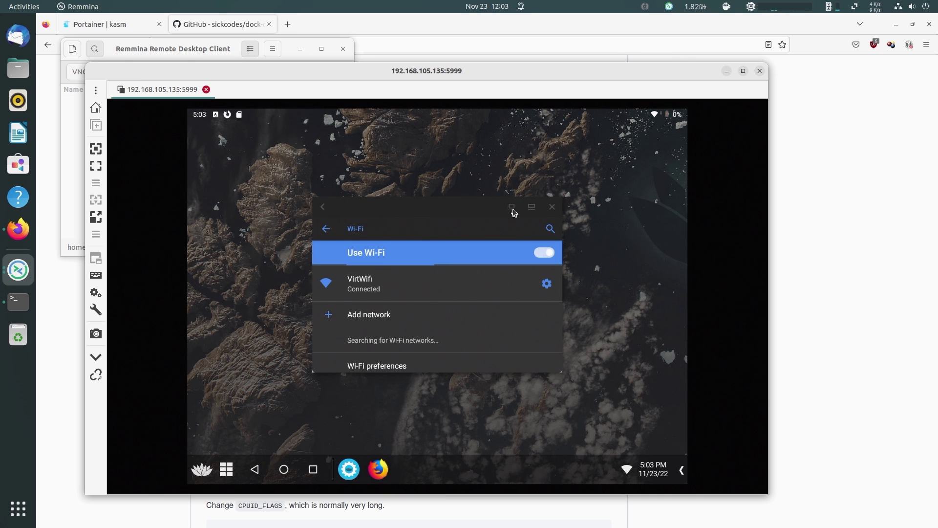
click(514, 212)
click(538, 217)
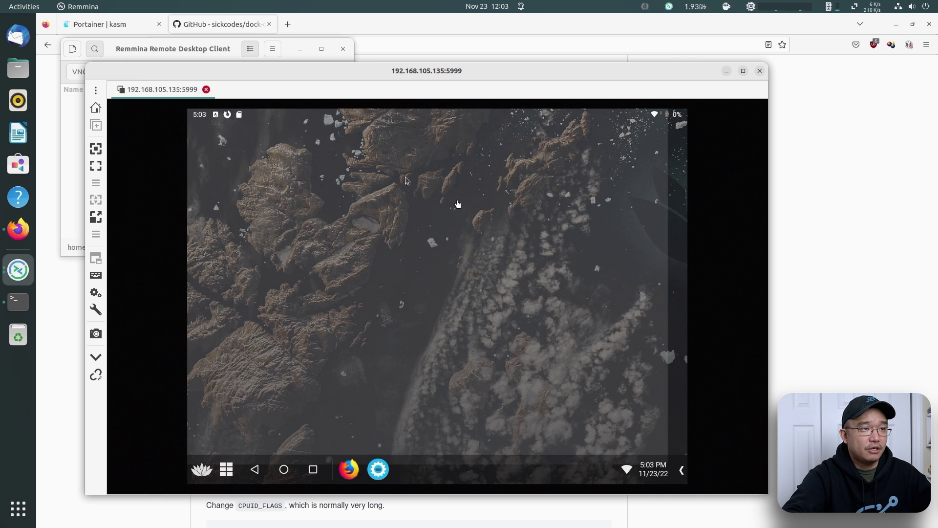
click(509, 230)
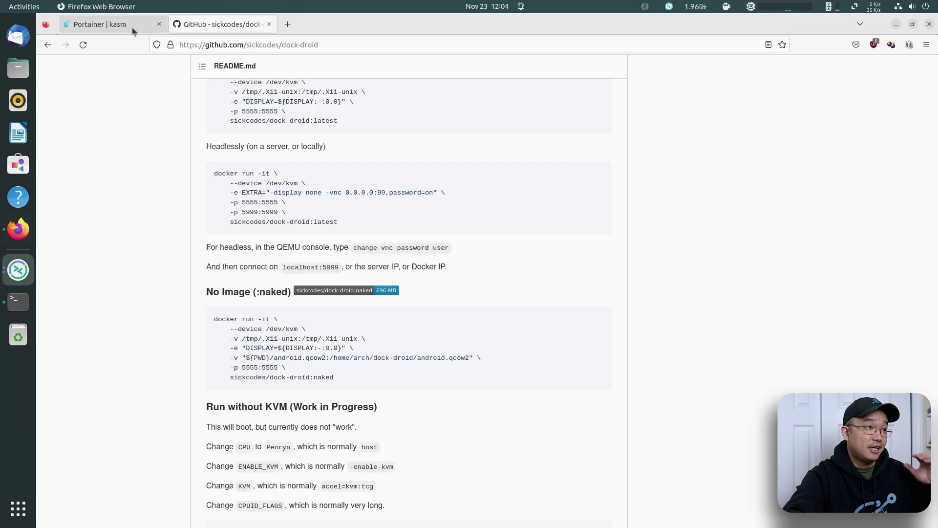
In Portainer, check the images for sickcodes/dock-droid (4.4 GB), then list containers showing boring_gould.
click(100, 25)
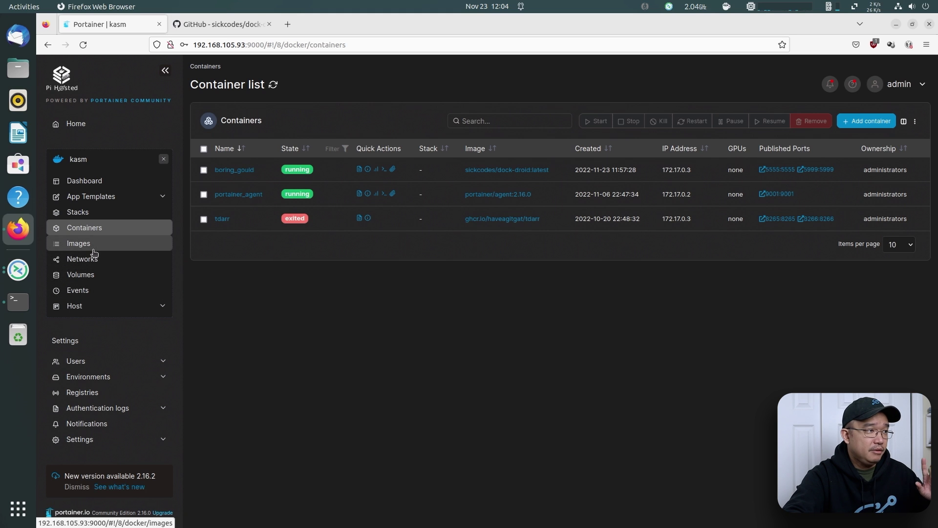
click(79, 242)
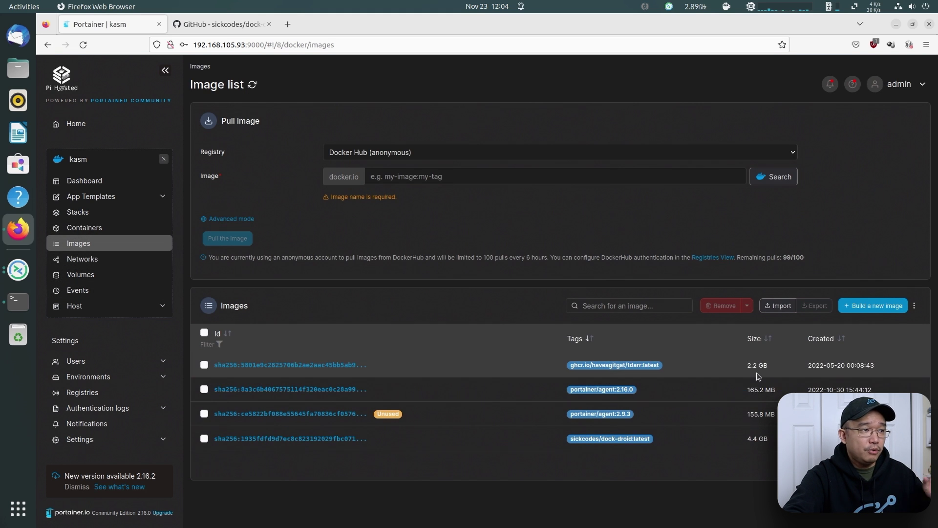
click(85, 181)
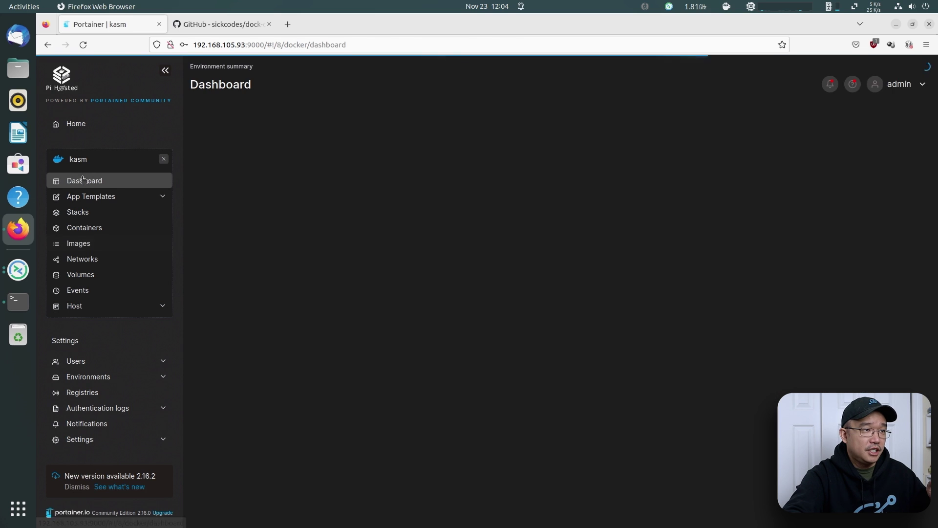
click(734, 268)
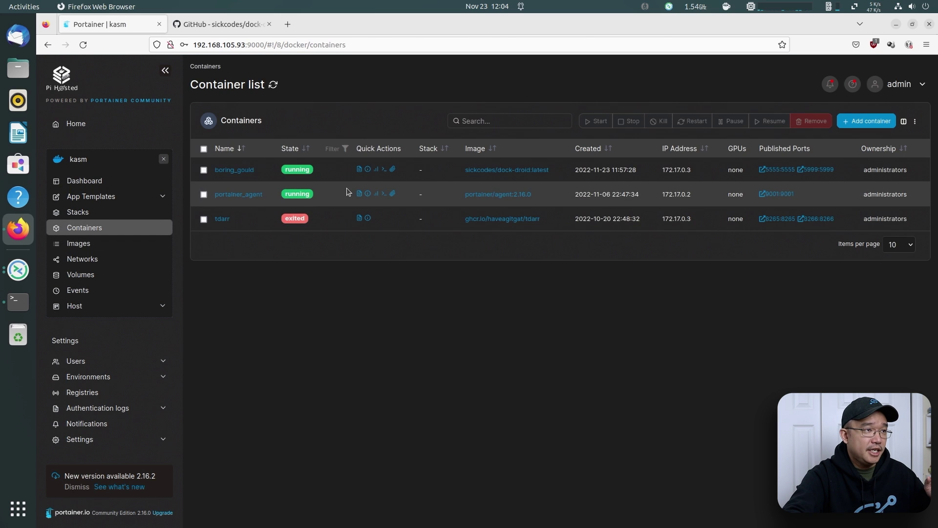
Open boring_gould's Stats view to watch its live memory, CPU, network and I/O charts.
click(375, 170)
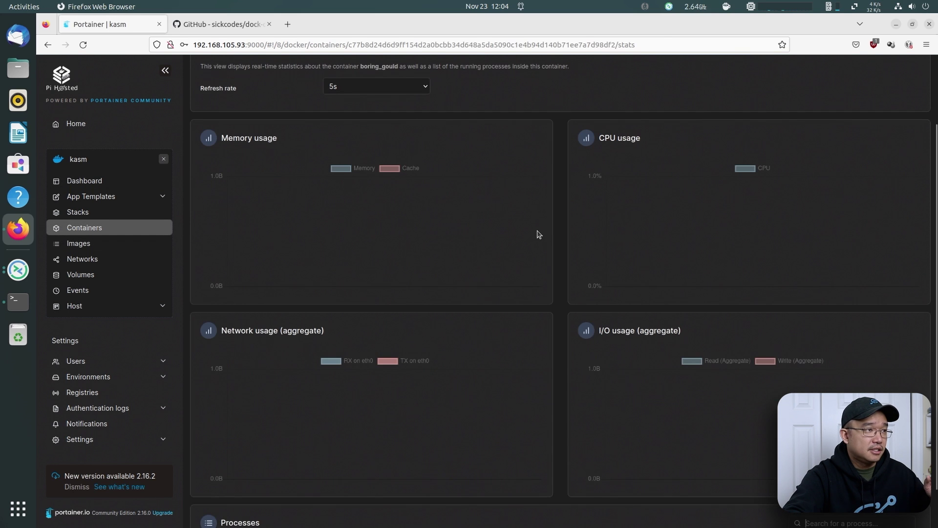